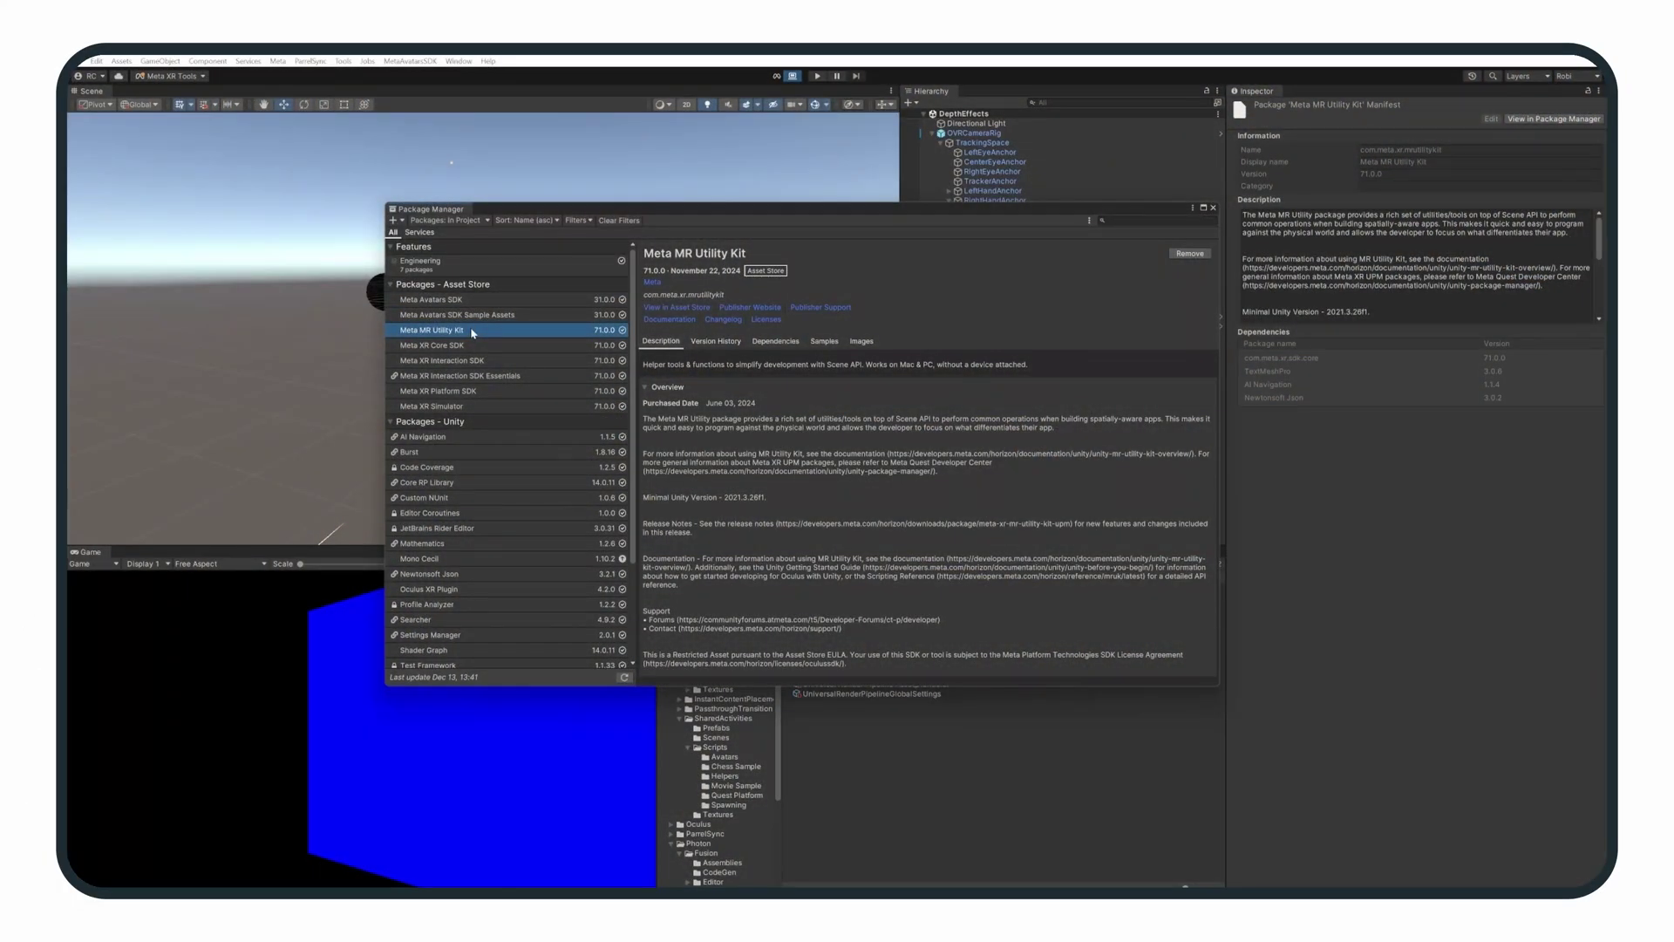
Close the Package Manager to return to the DepthEffects scene
left_click(1214, 210)
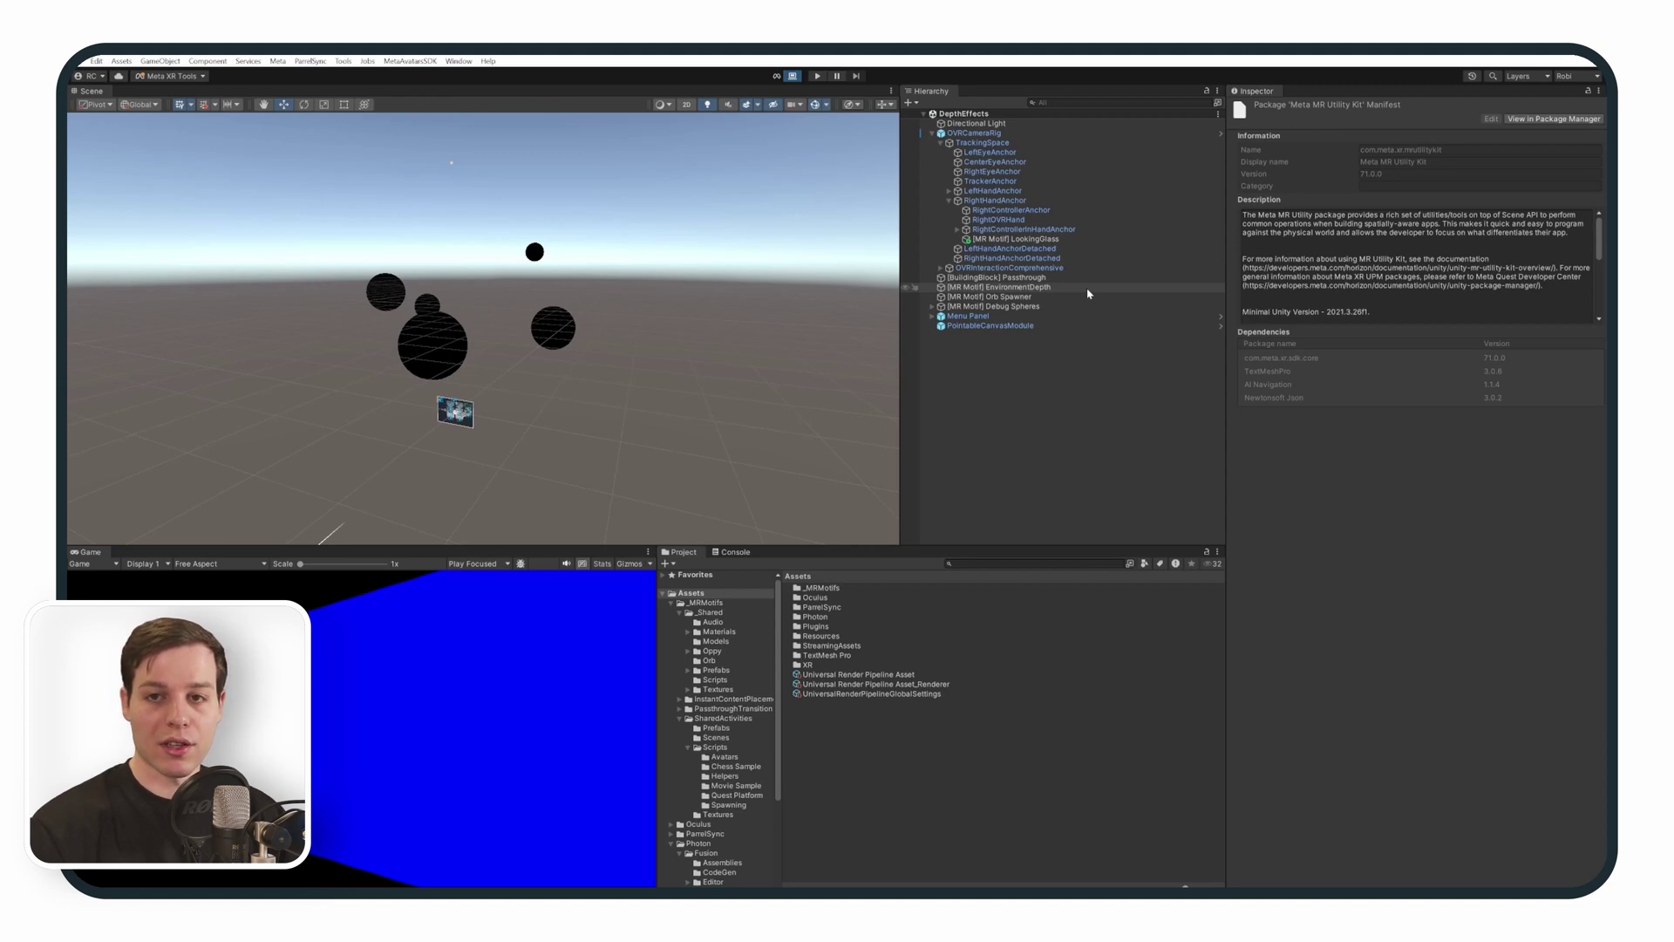
Keep EnvironmentDepth on Soft Occlusion and open EnvironmentDepthManager.cs in the code editor
left_click(1042, 289)
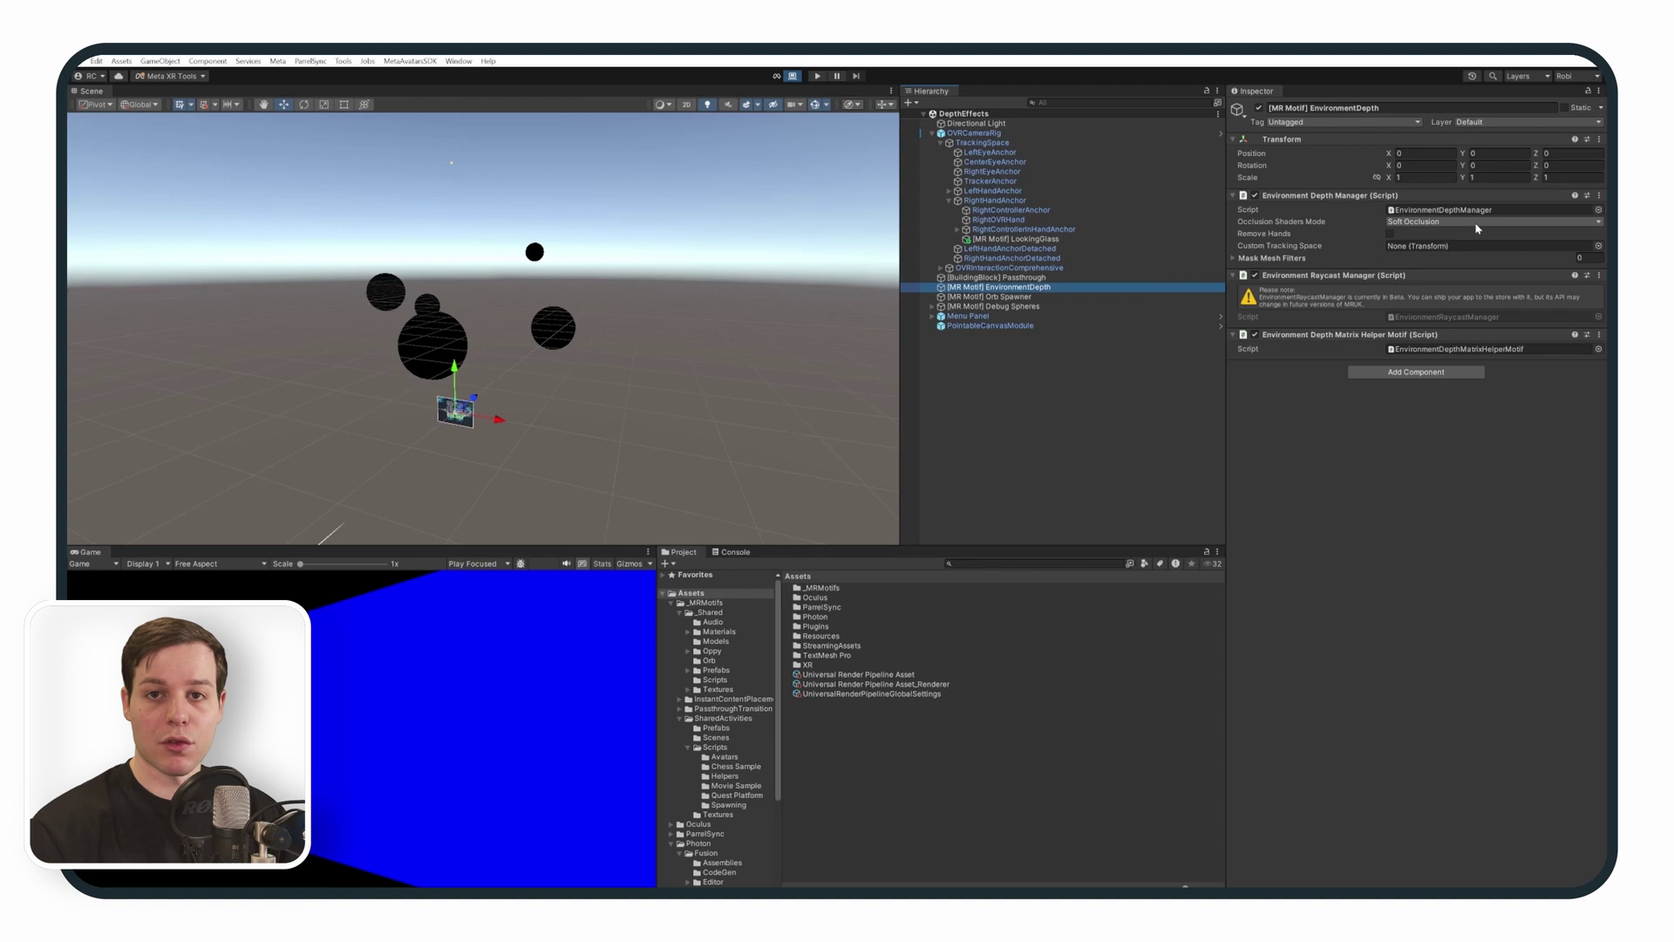
left_click(1595, 223)
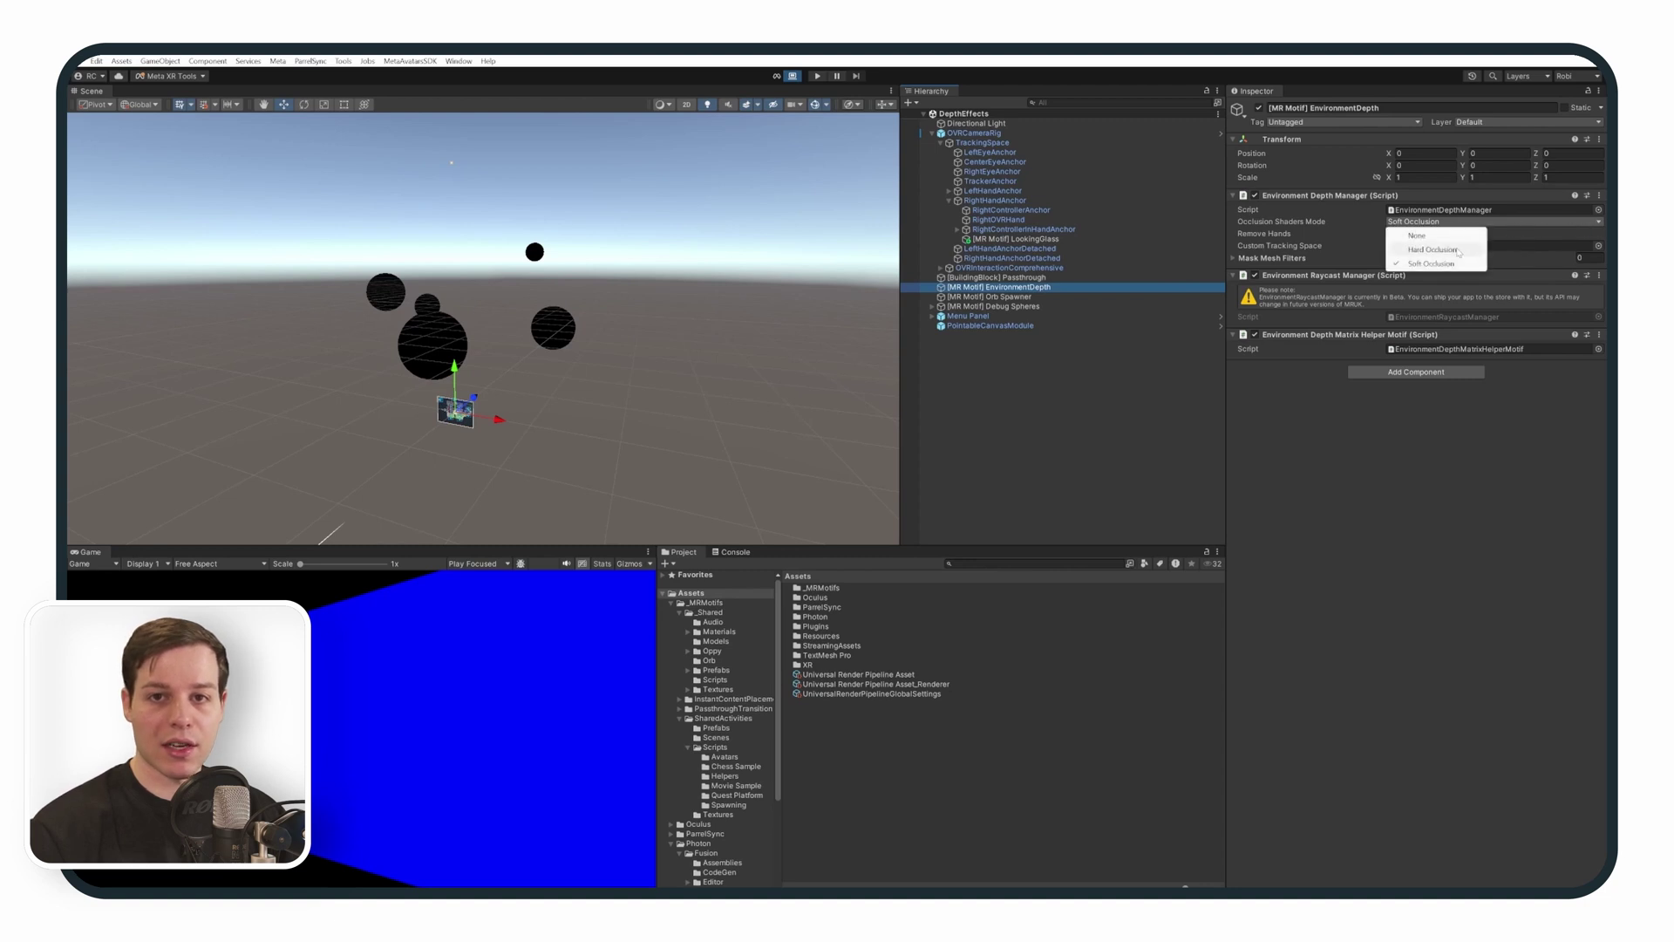
left_click(1365, 220)
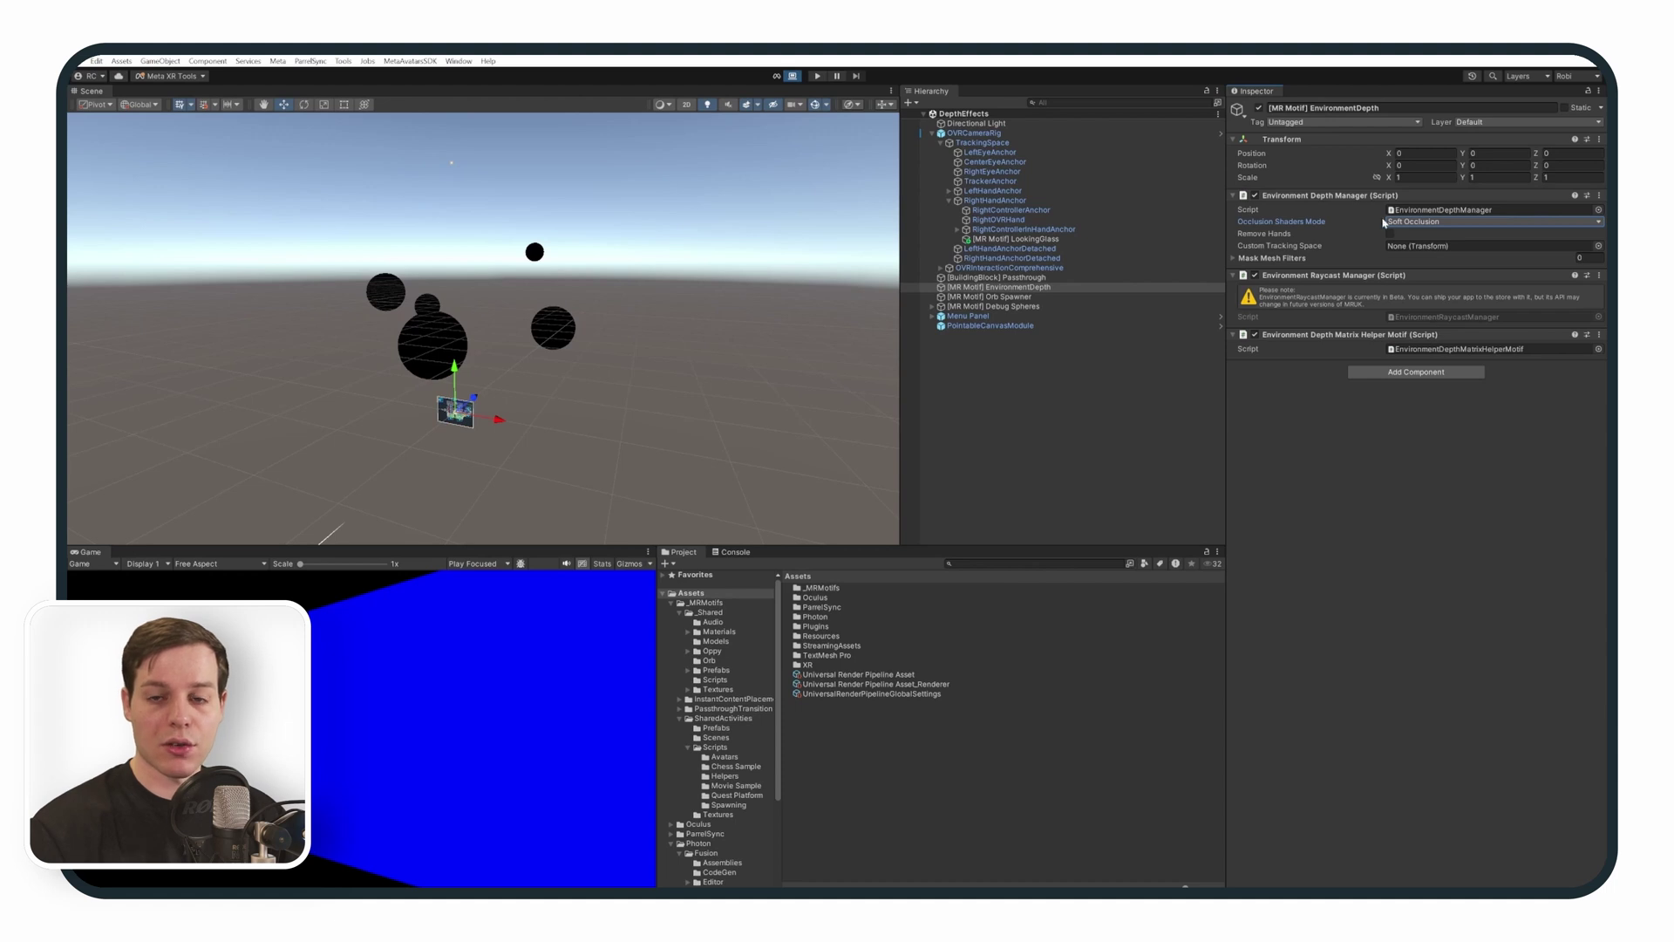
double_click(1406, 210)
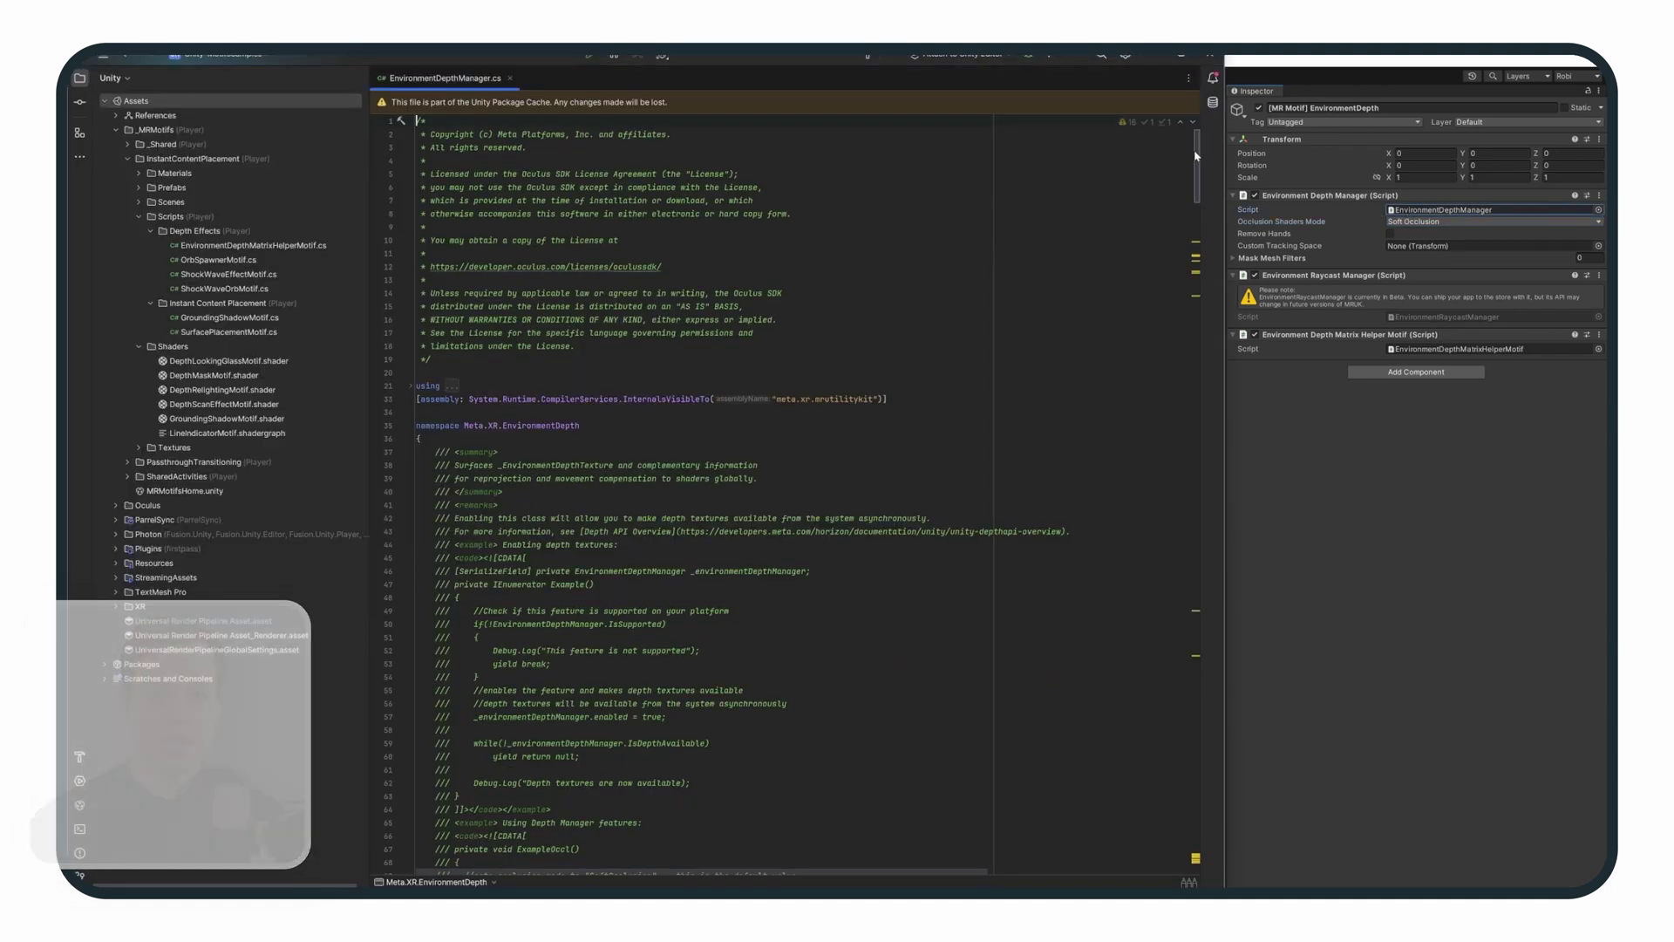
left_click_drag(1197, 158, 1202, 245)
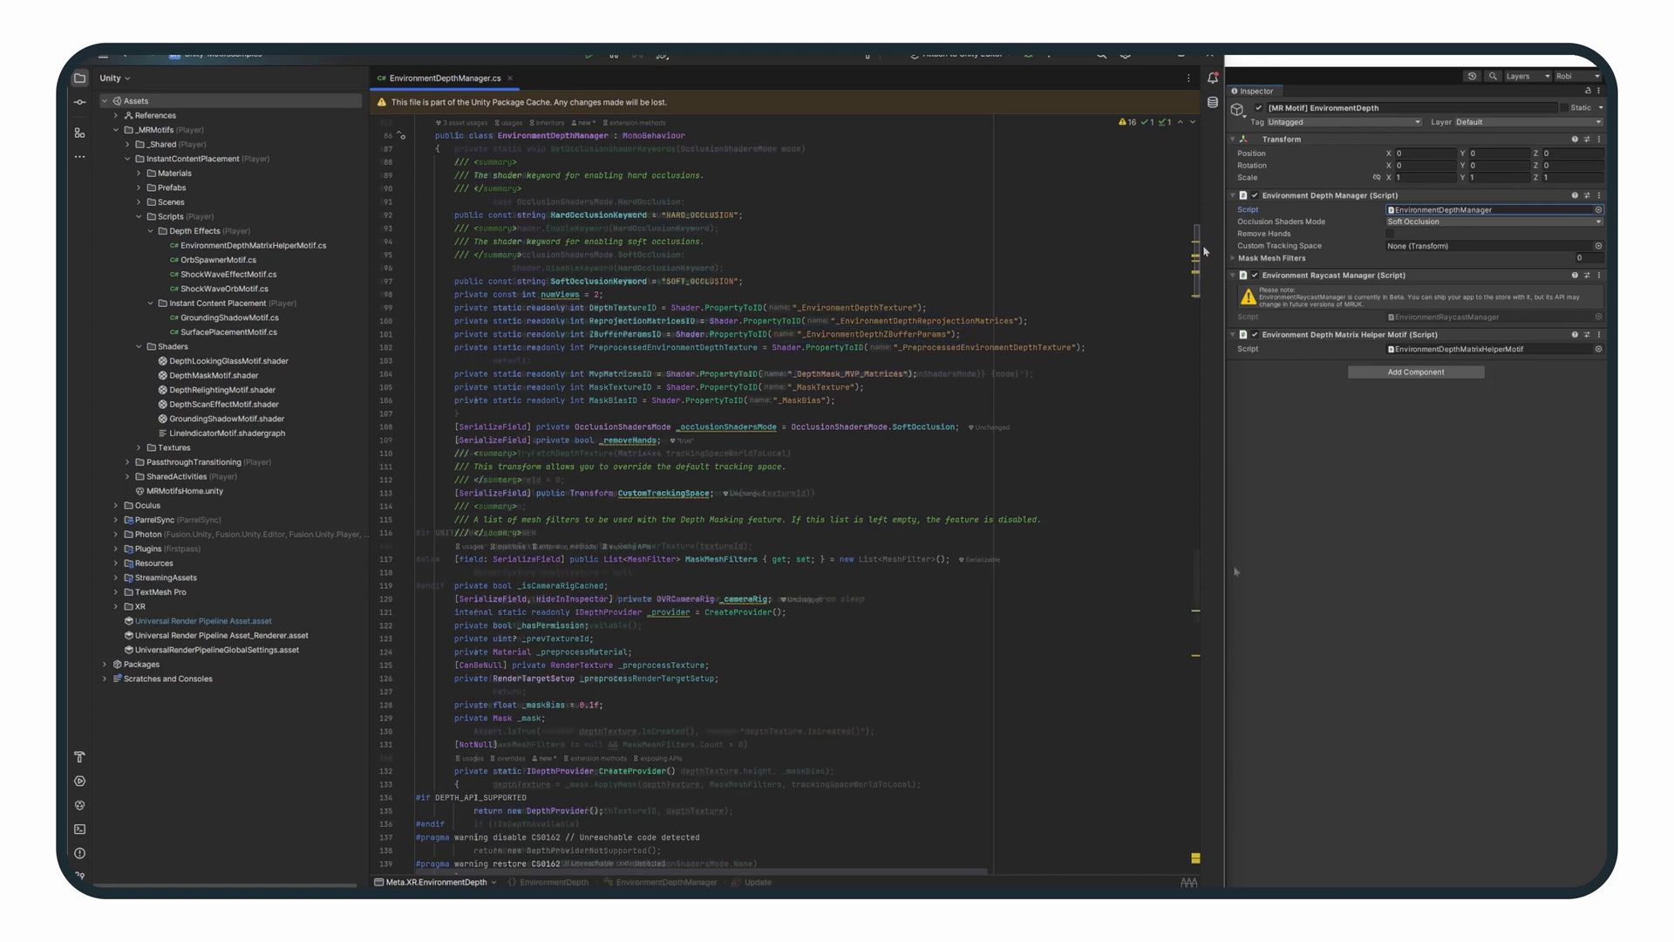
left_click_drag(1195, 249, 1235, 570)
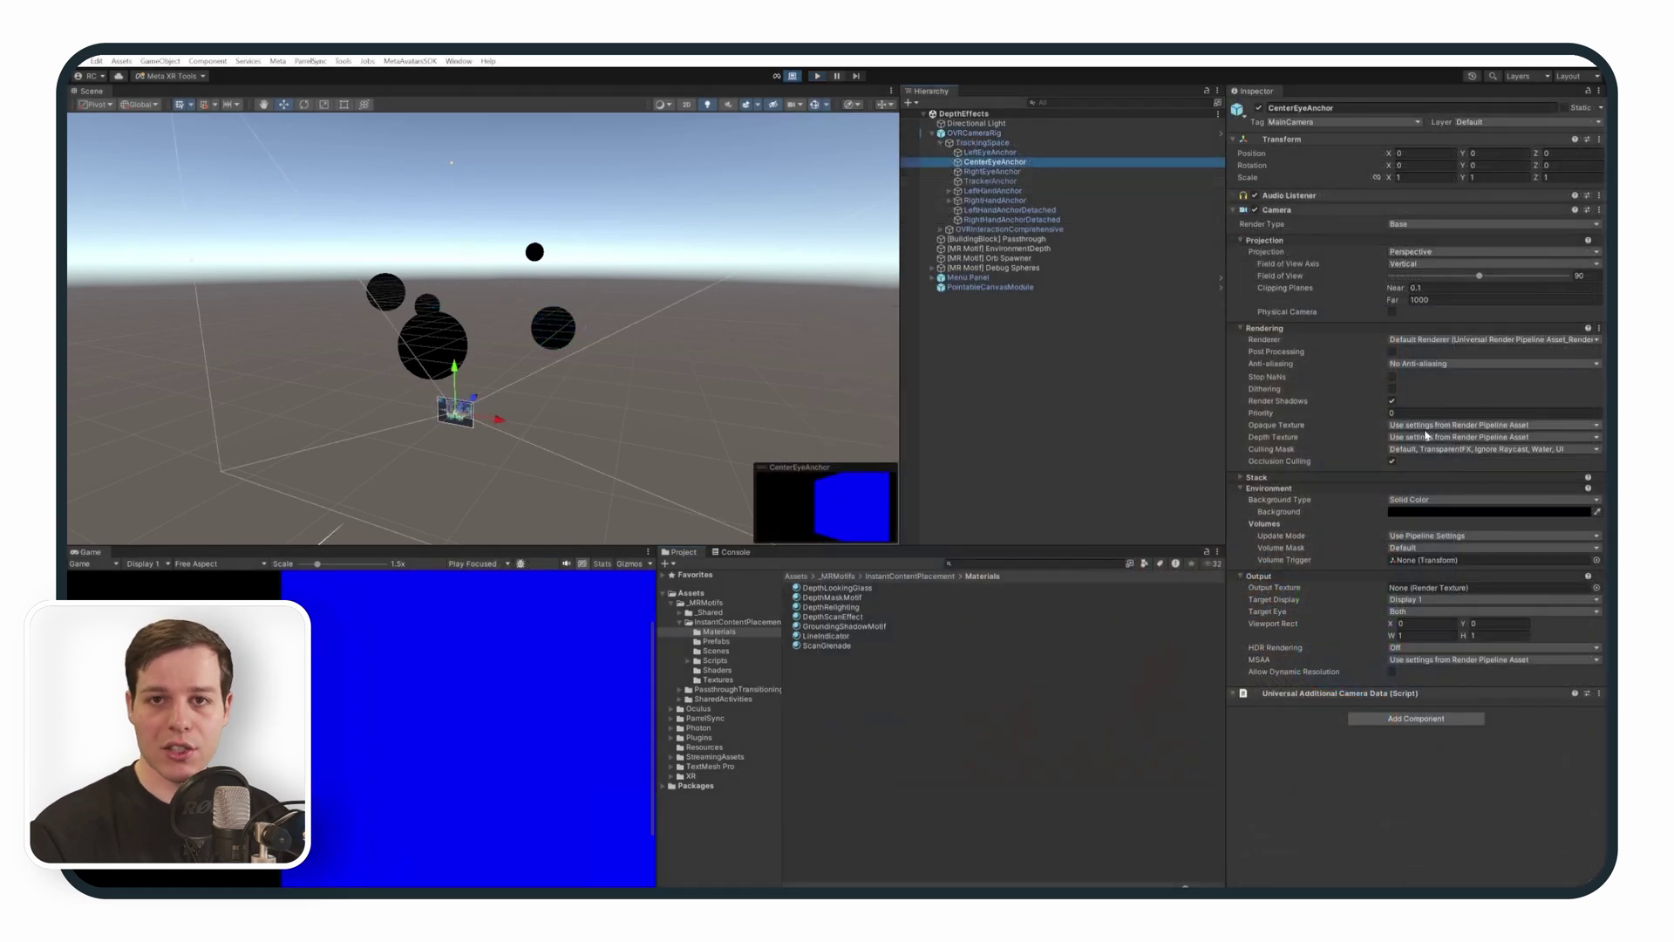
Enable Depth Texture on the Universal Render Pipeline Asset and enter Play mode
left_click(1425, 438)
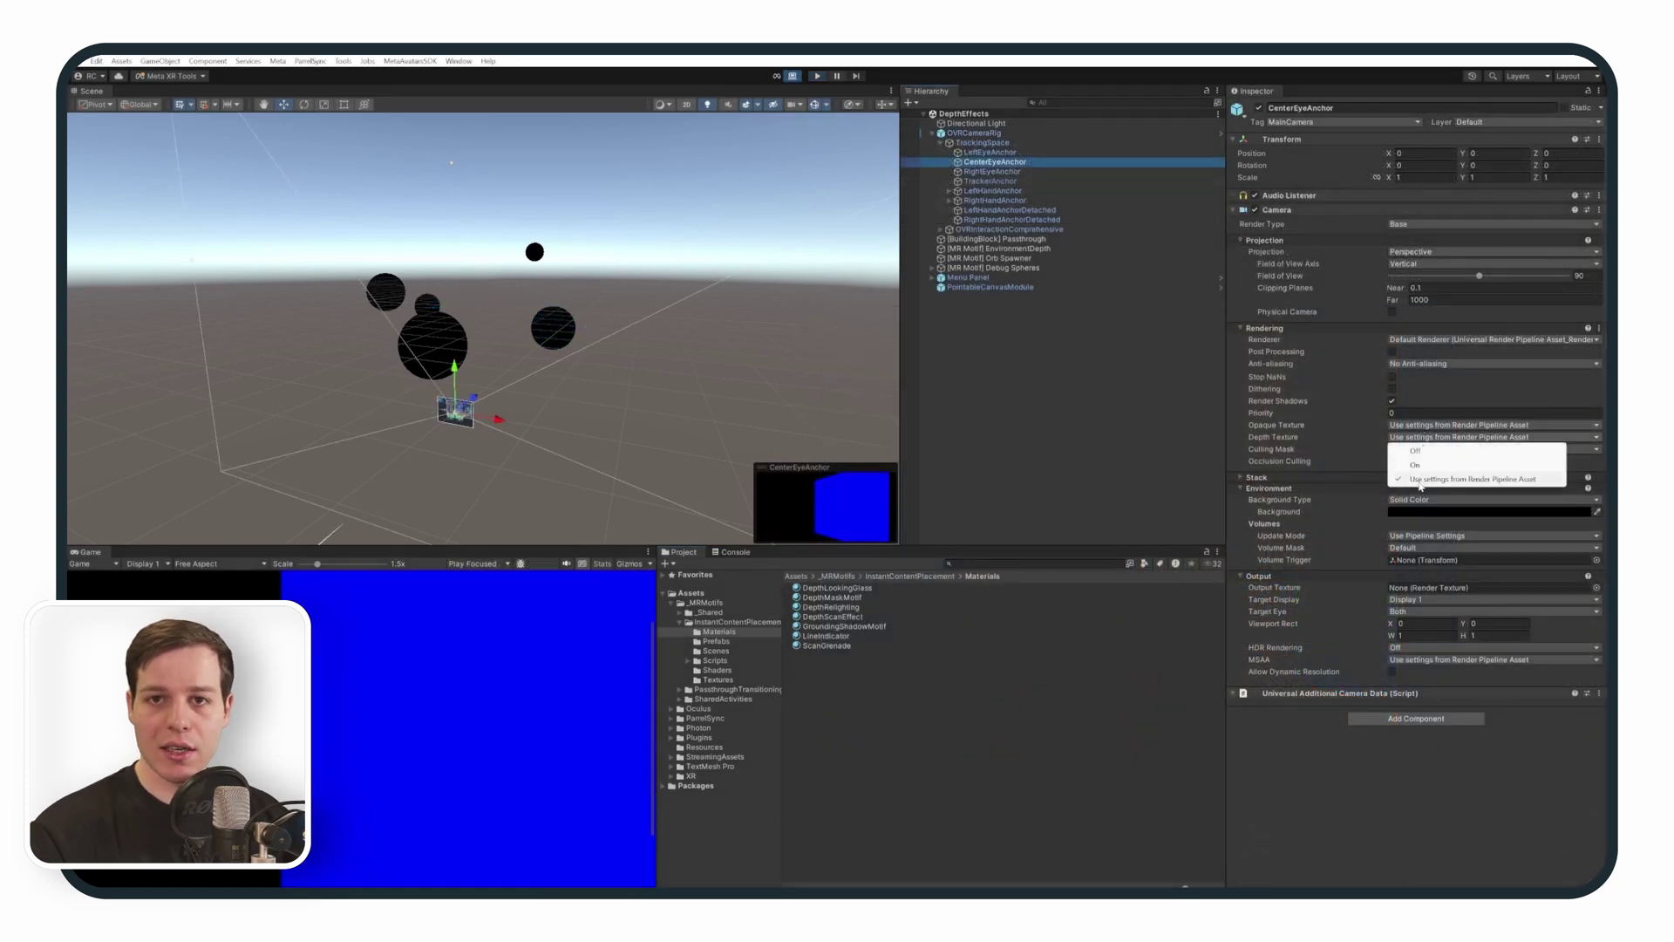
left_click(799, 578)
left_click(847, 675)
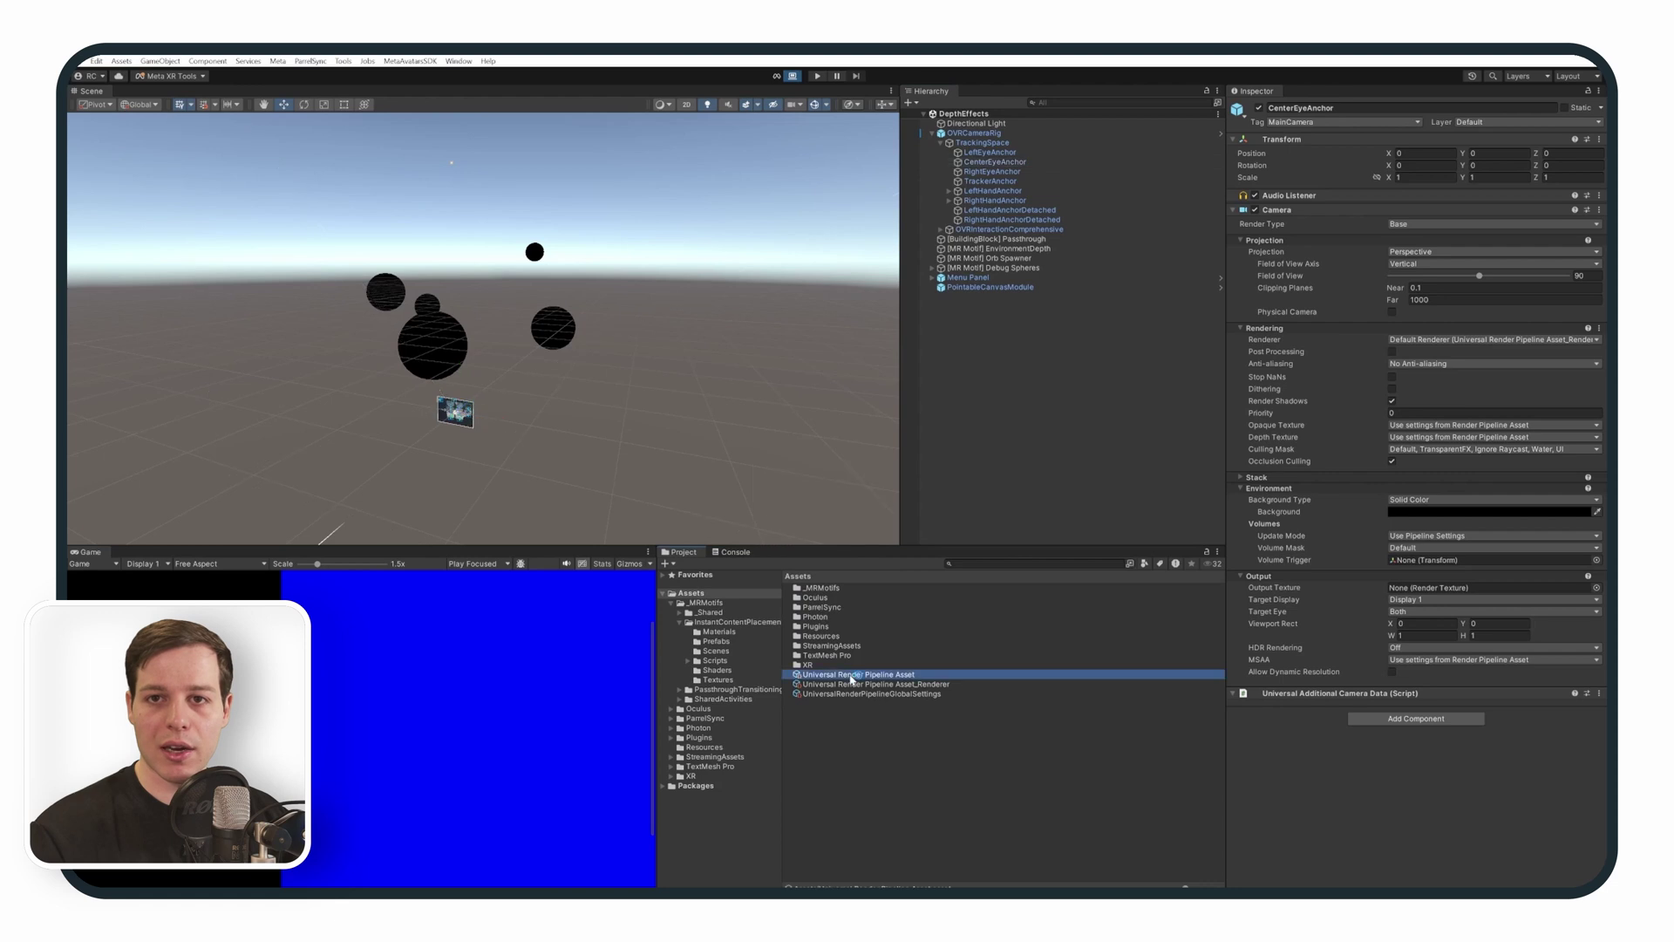
left_click(1392, 194)
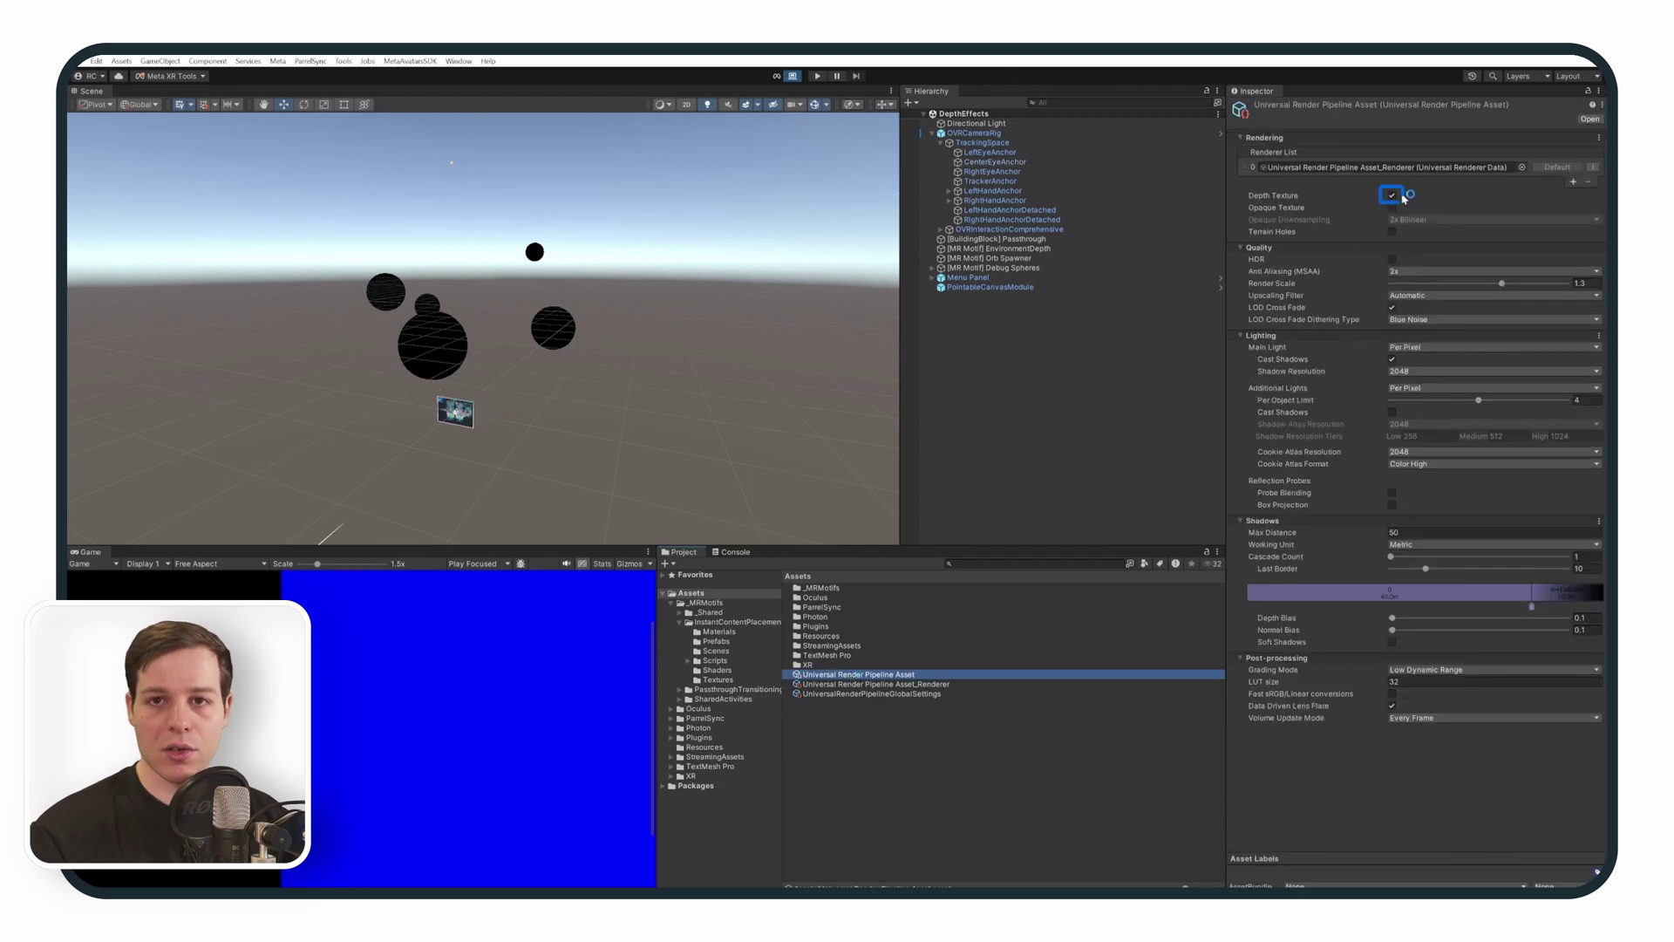
key("ctrl+p")
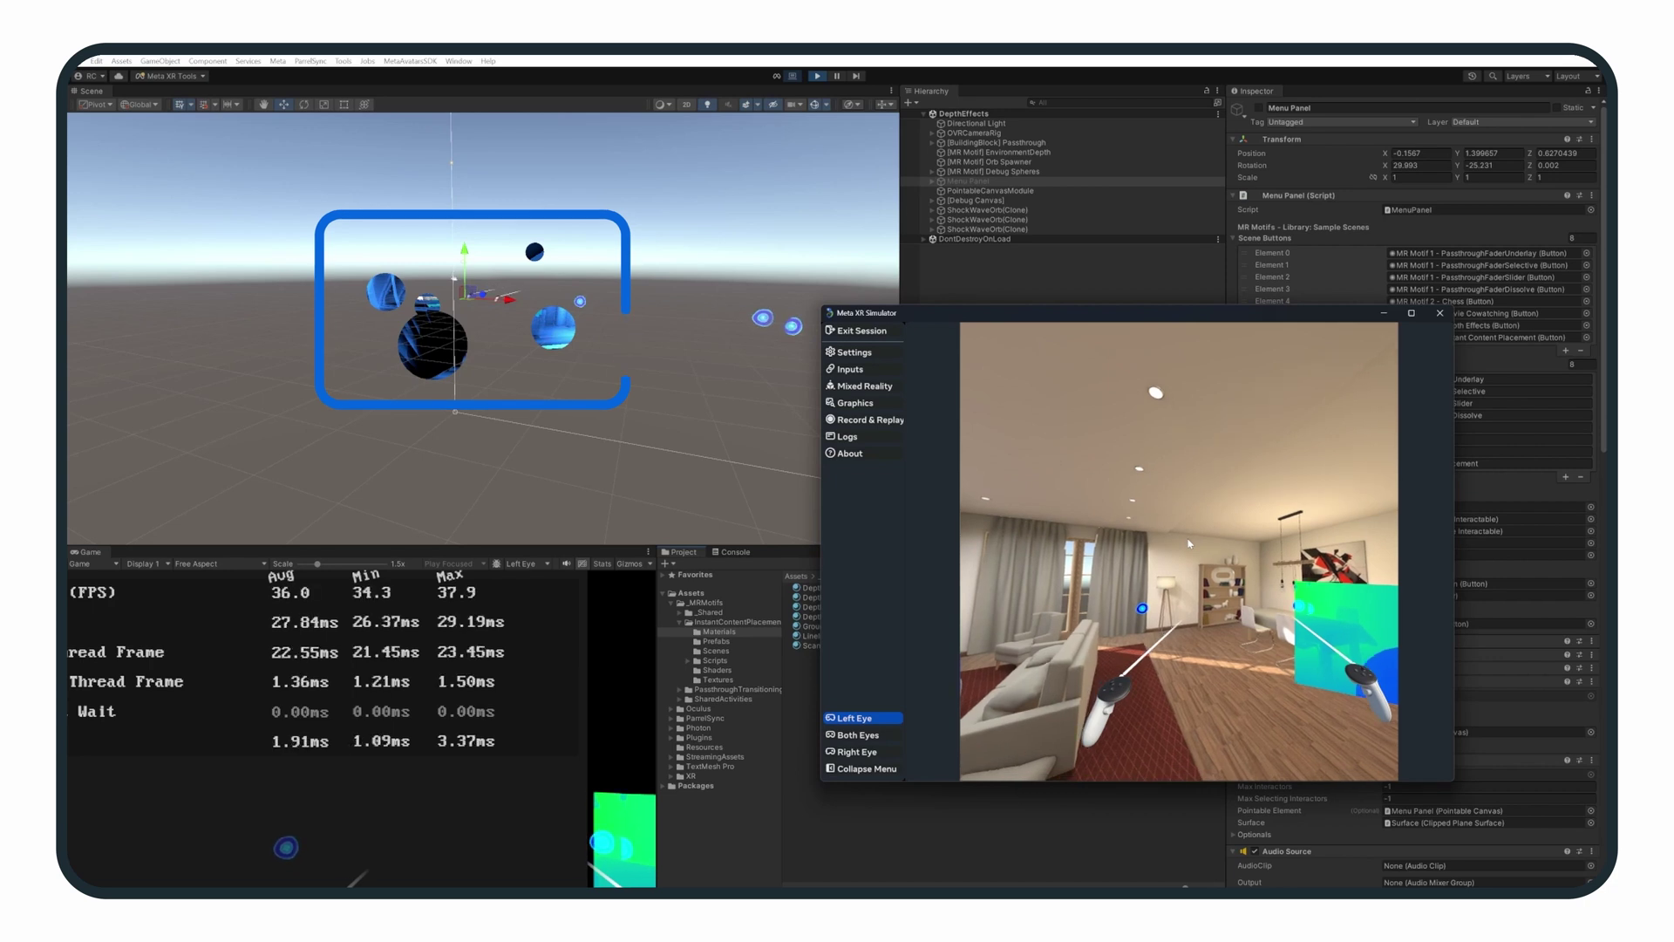
Turn the simulated view left toward the TV wall
mouse_move(1188, 544)
right_mouse_down()
mouse_move(1121, 531)
mouse_move(1011, 559)
mouse_move(1028, 533)
mouse_move(993, 521)
right_mouse_up()
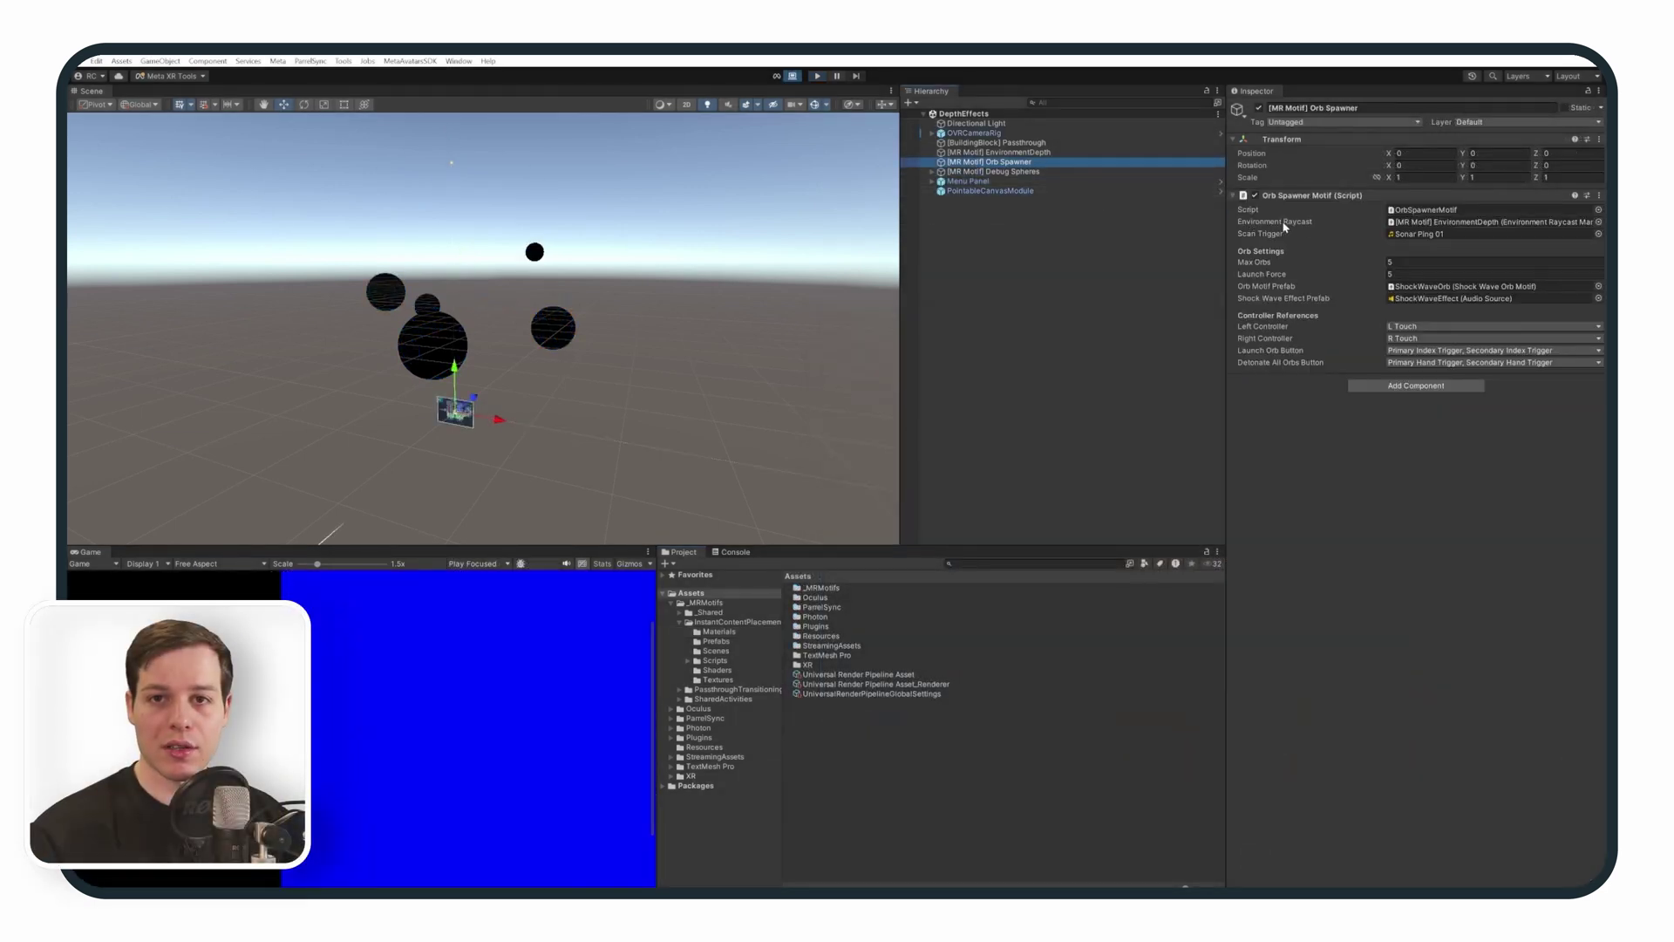
Open the ShockWaveOrb prefab from the Orb Spawner and select its Orb shader asset
left_click(1423, 290)
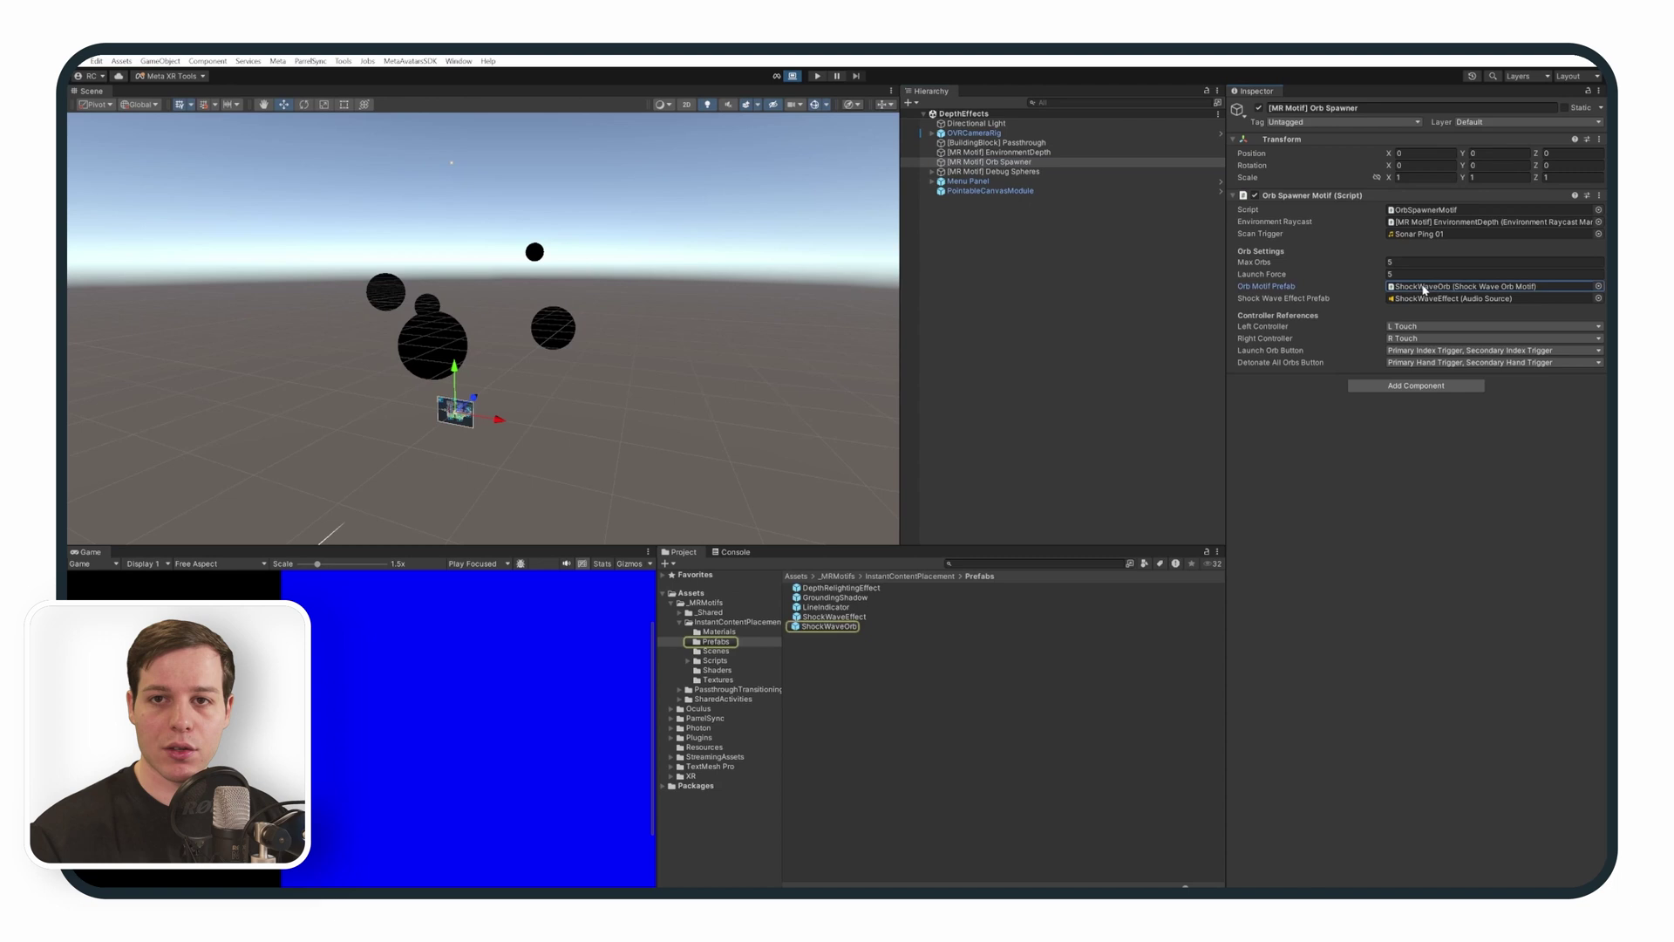
left_click(837, 627)
double_click(840, 630)
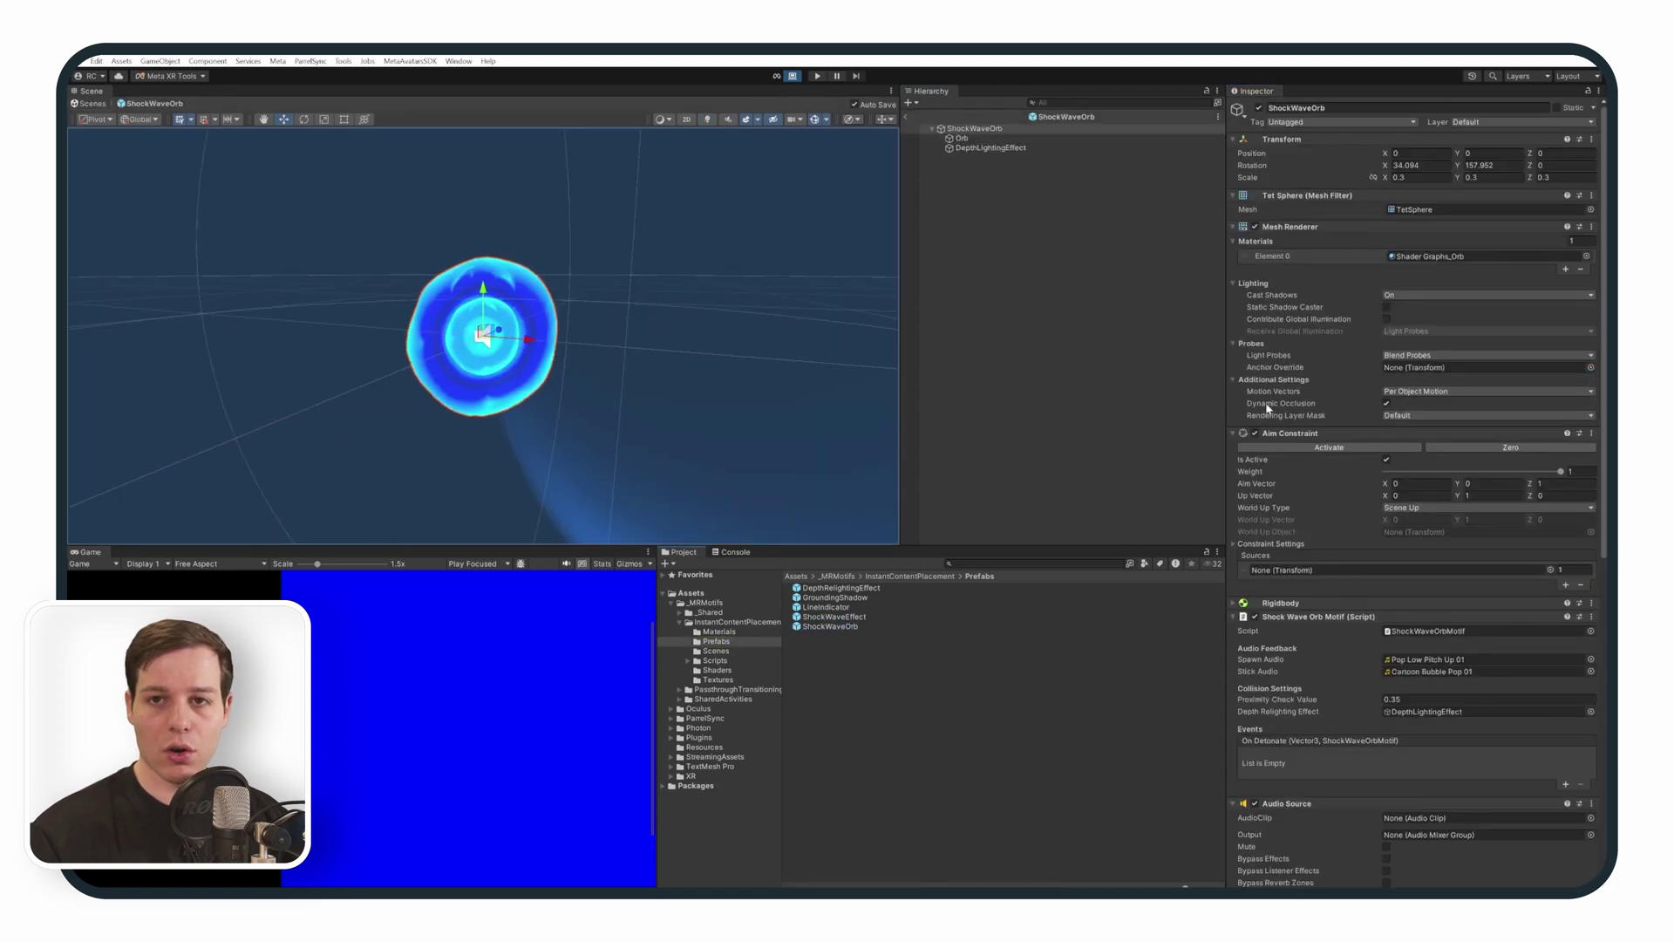
left_click(1417, 259)
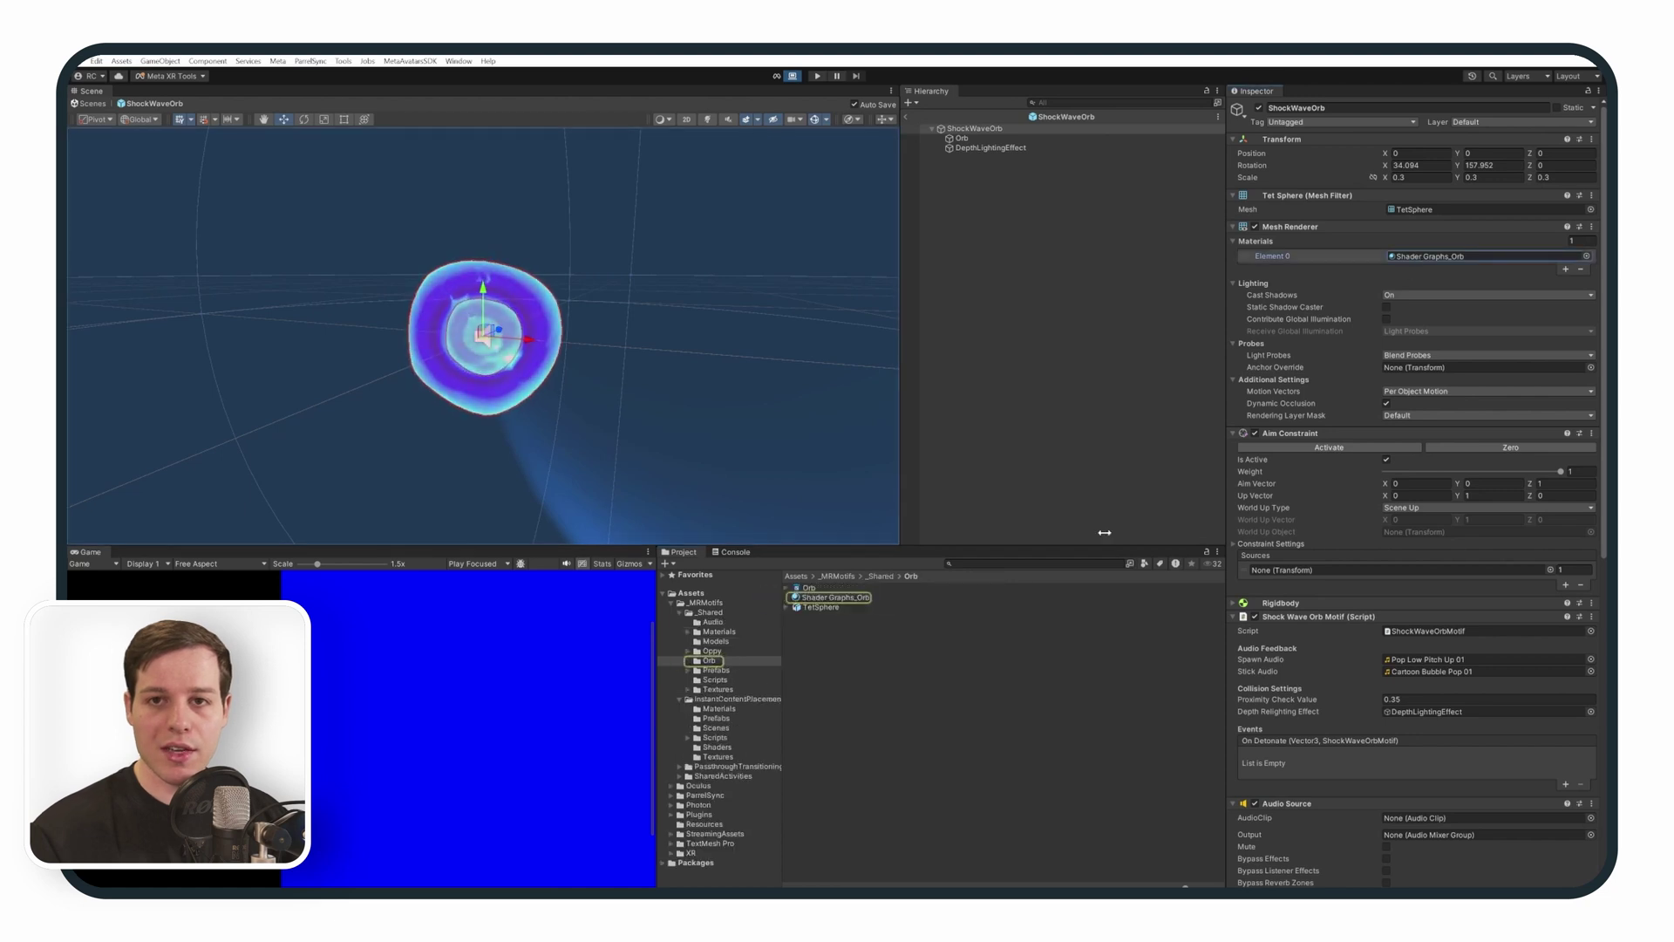
left_click(826, 589)
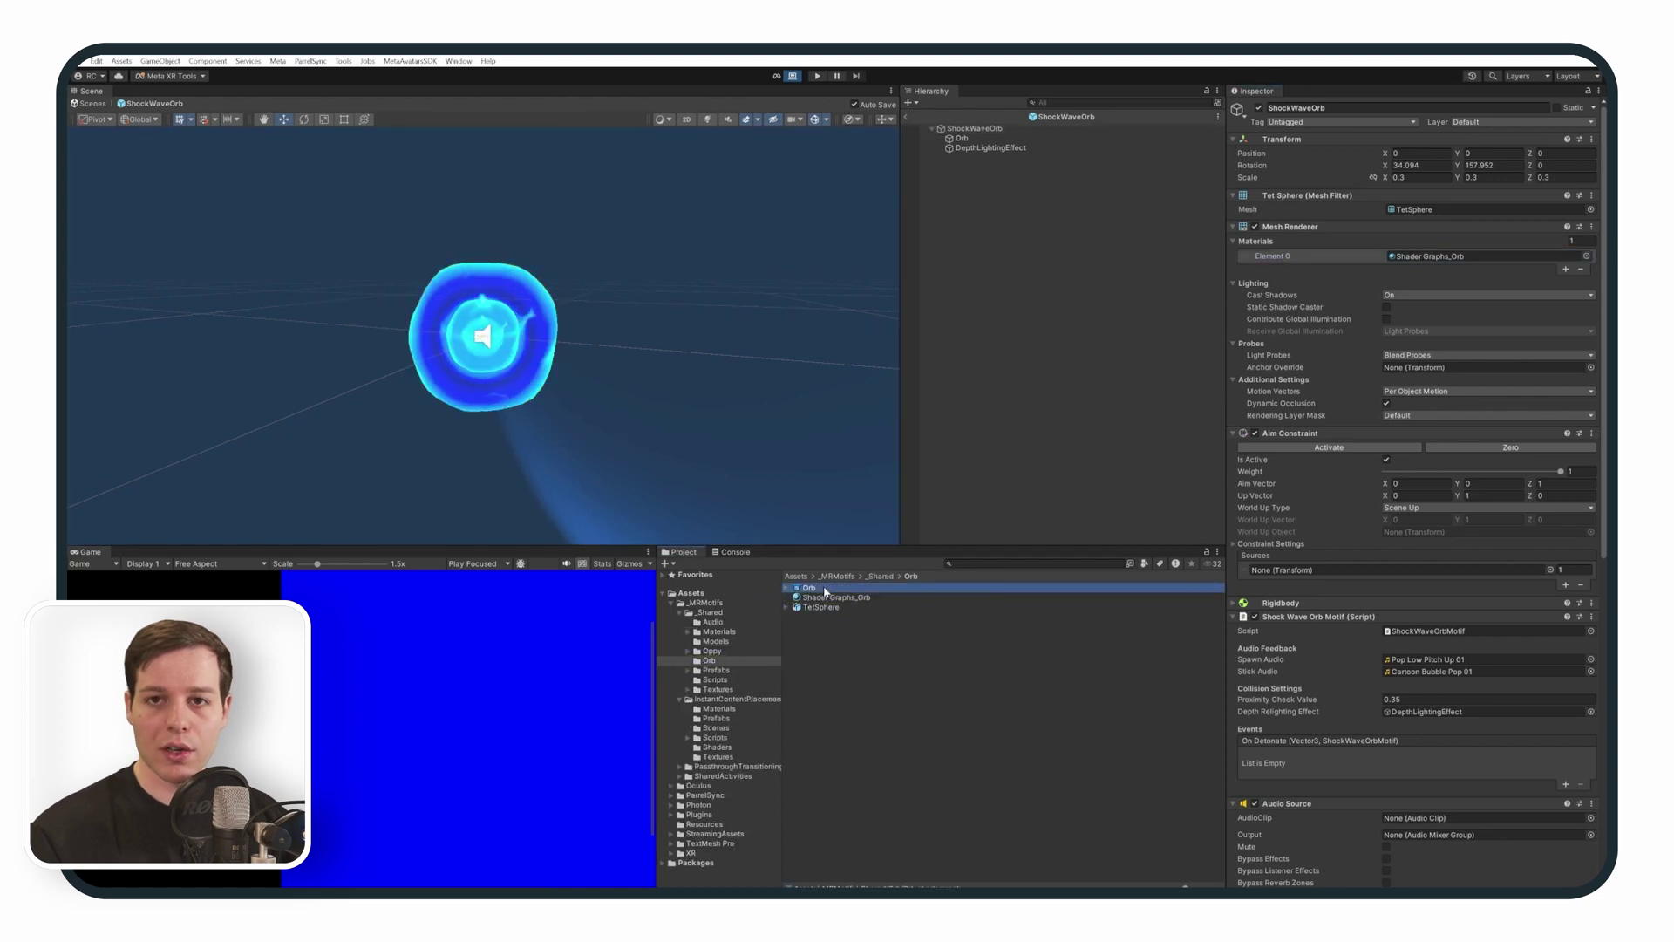
Open the Orb shader graph and inspect its OcclusionSubGraph node
double_click(825, 590)
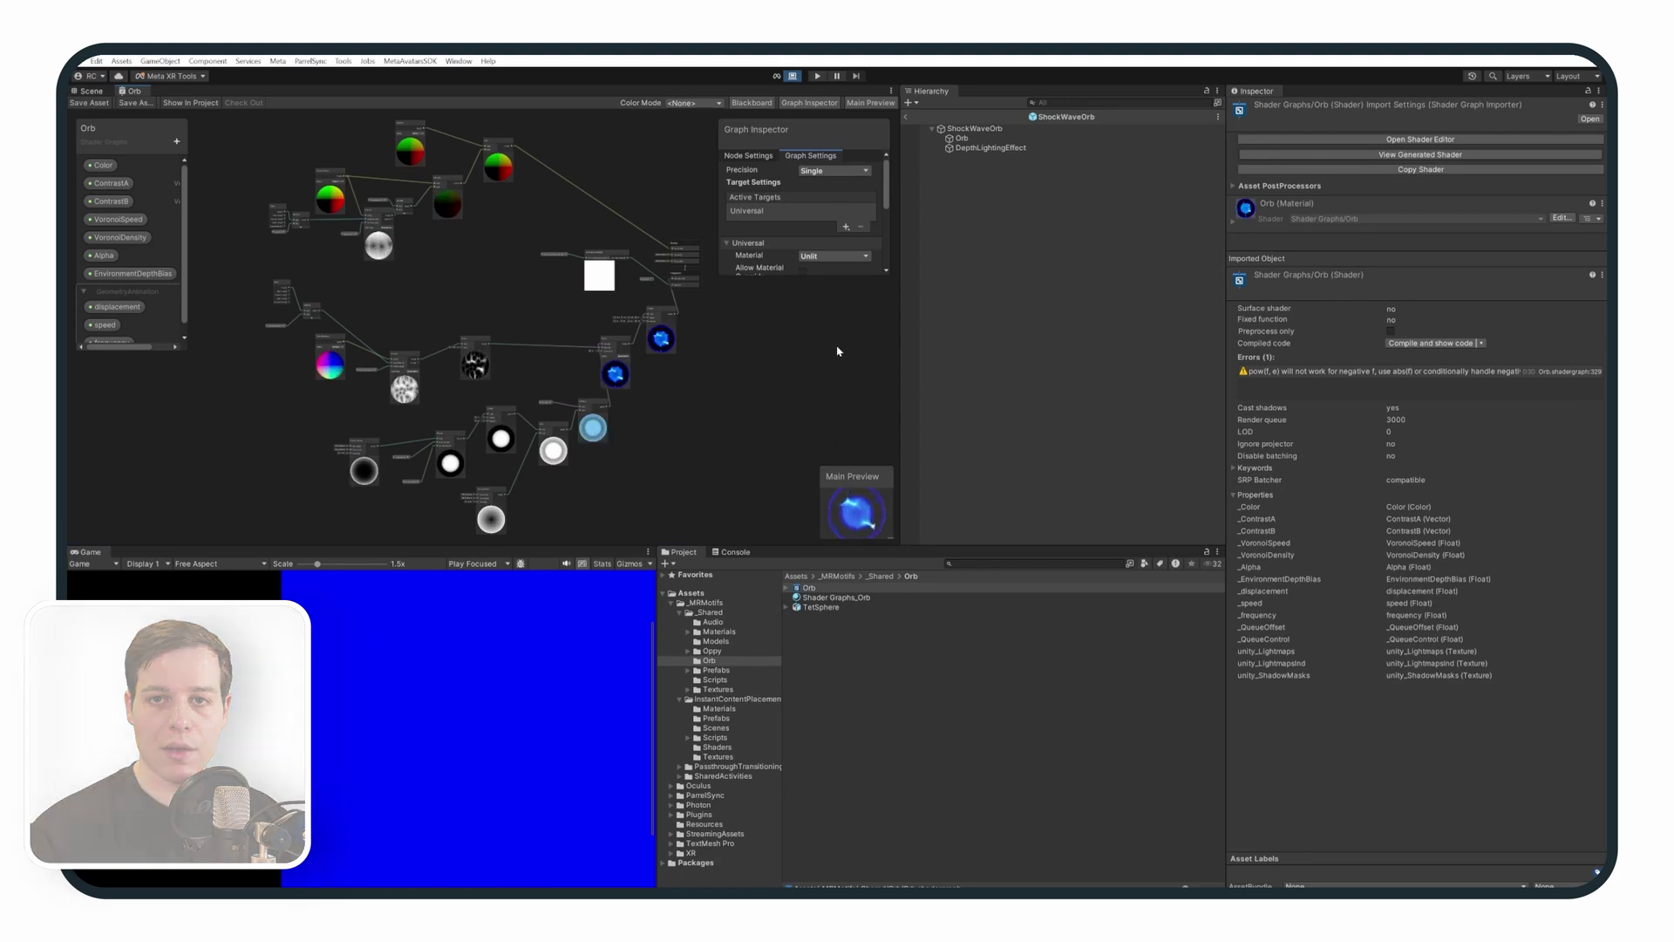
scroll(724, 262, "up", 2)
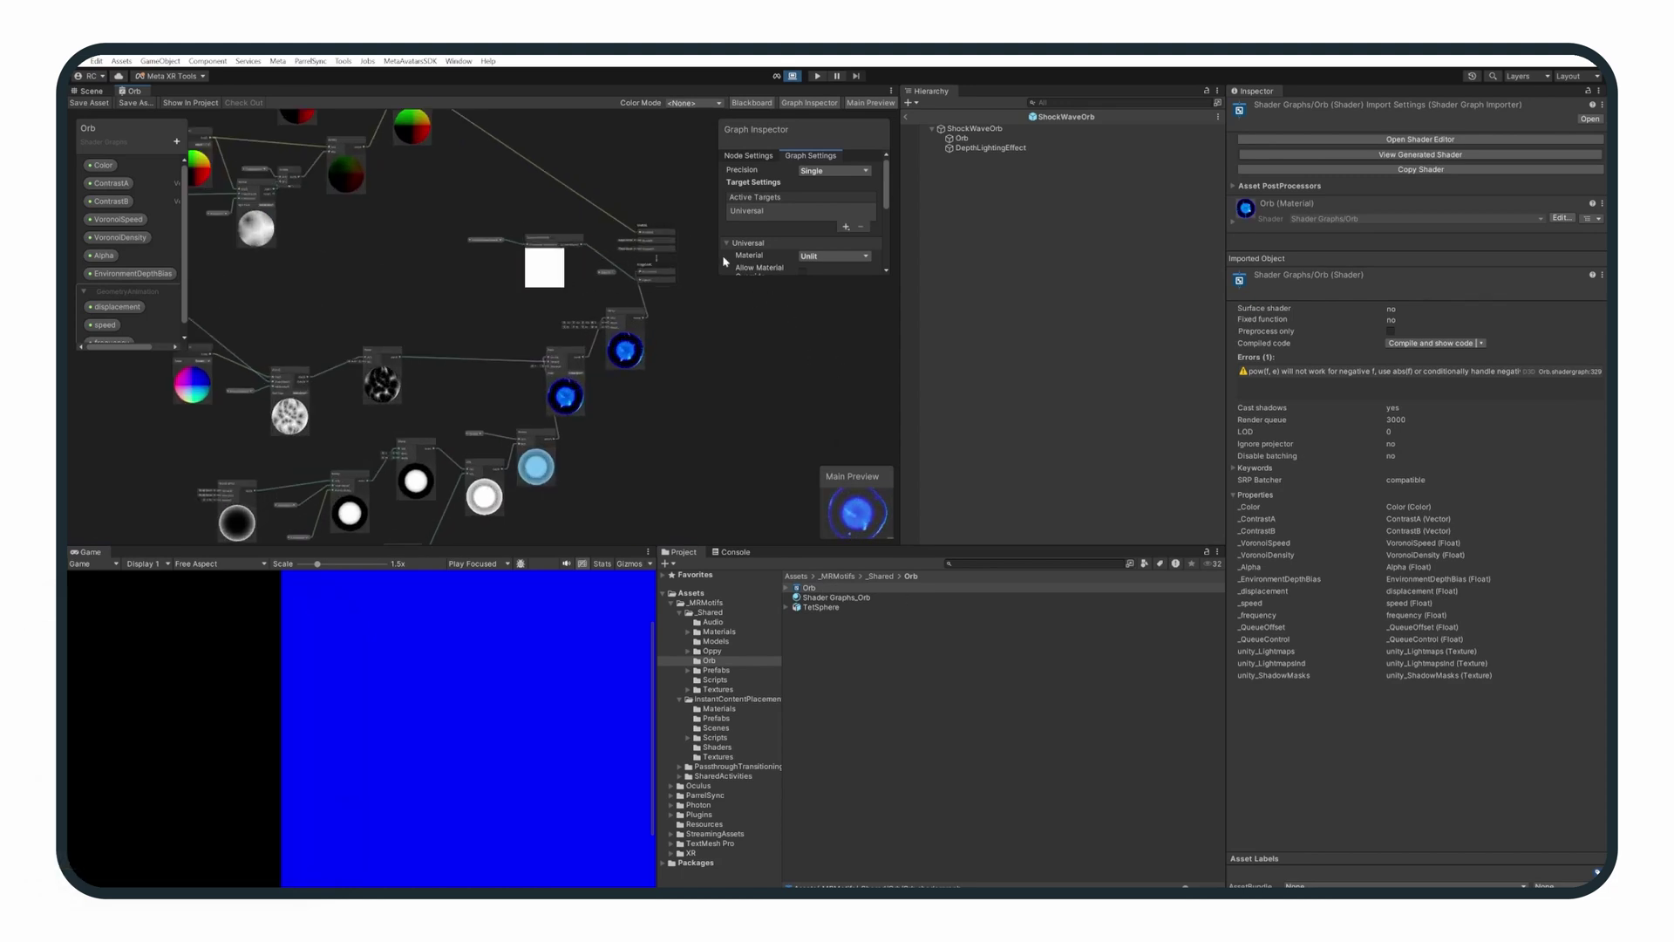
scroll(684, 206, "up", 1)
scroll(689, 292, "up", 1)
scroll(689, 261, "up", 1)
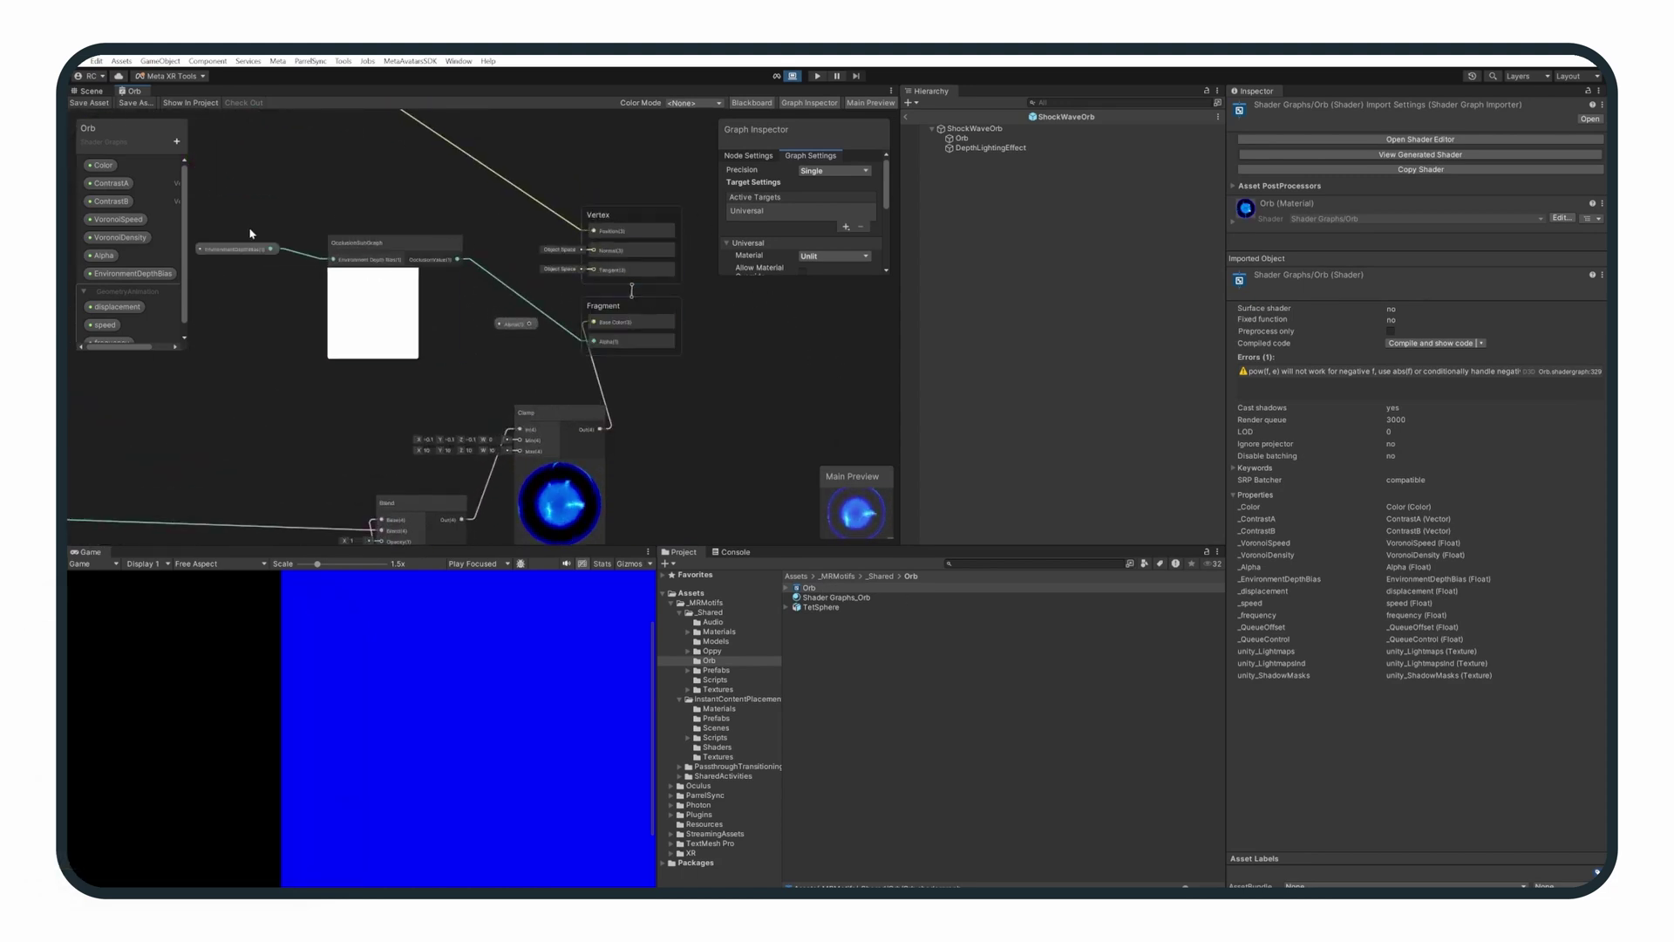
scroll(211, 224, "up", 1)
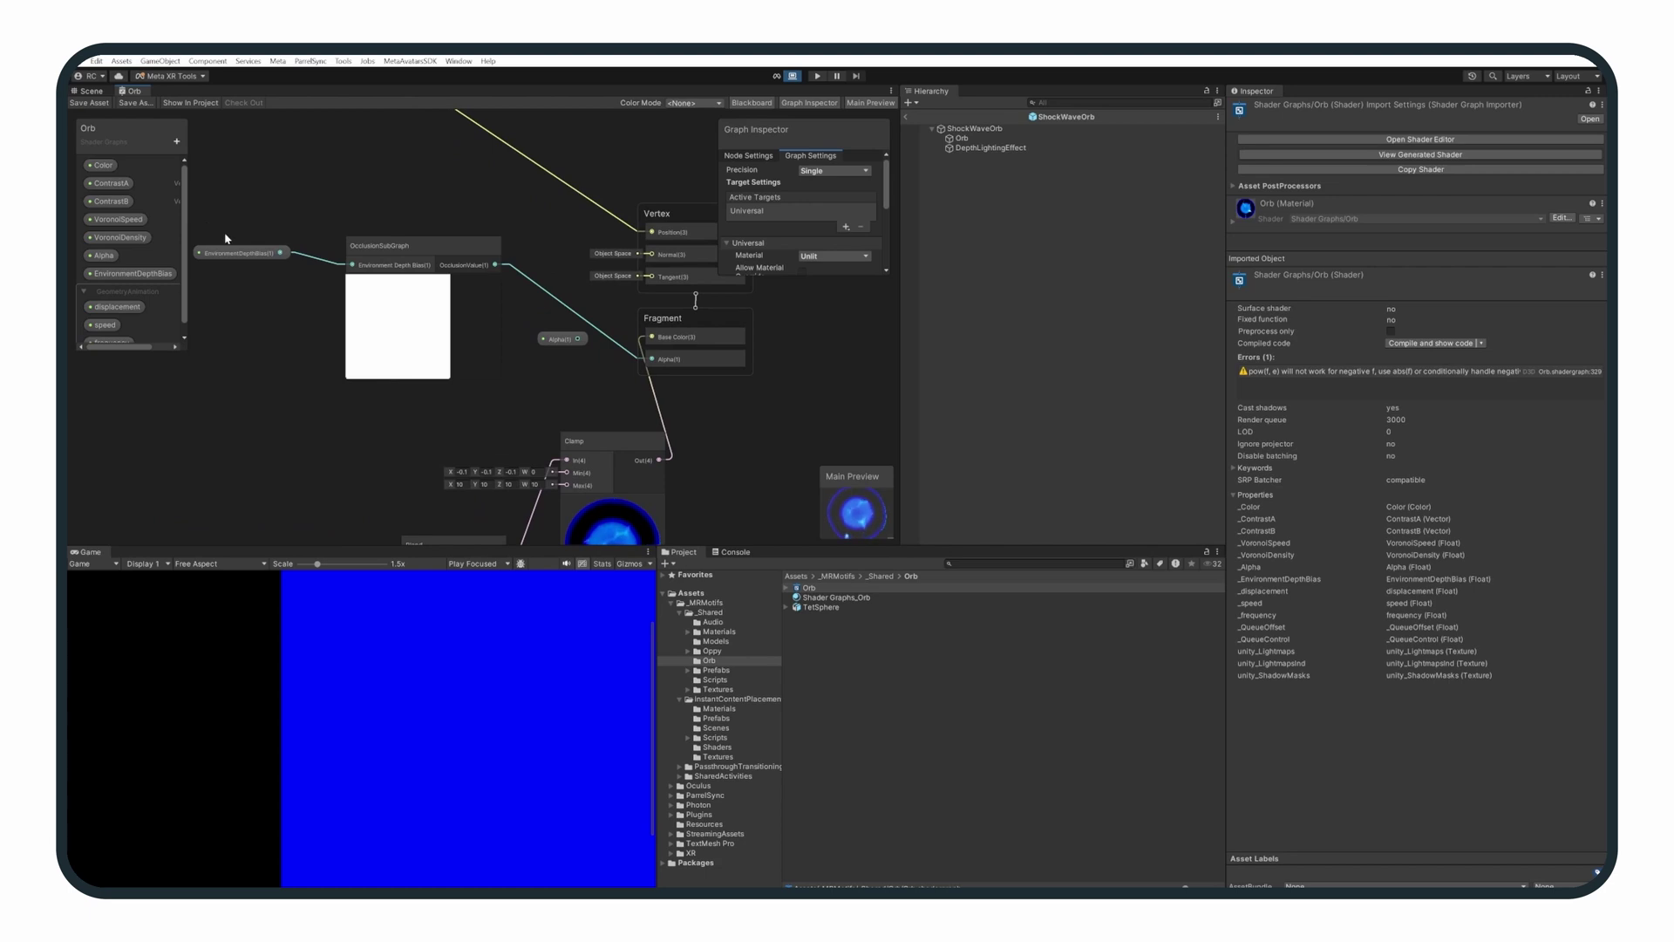
left_click(420, 246)
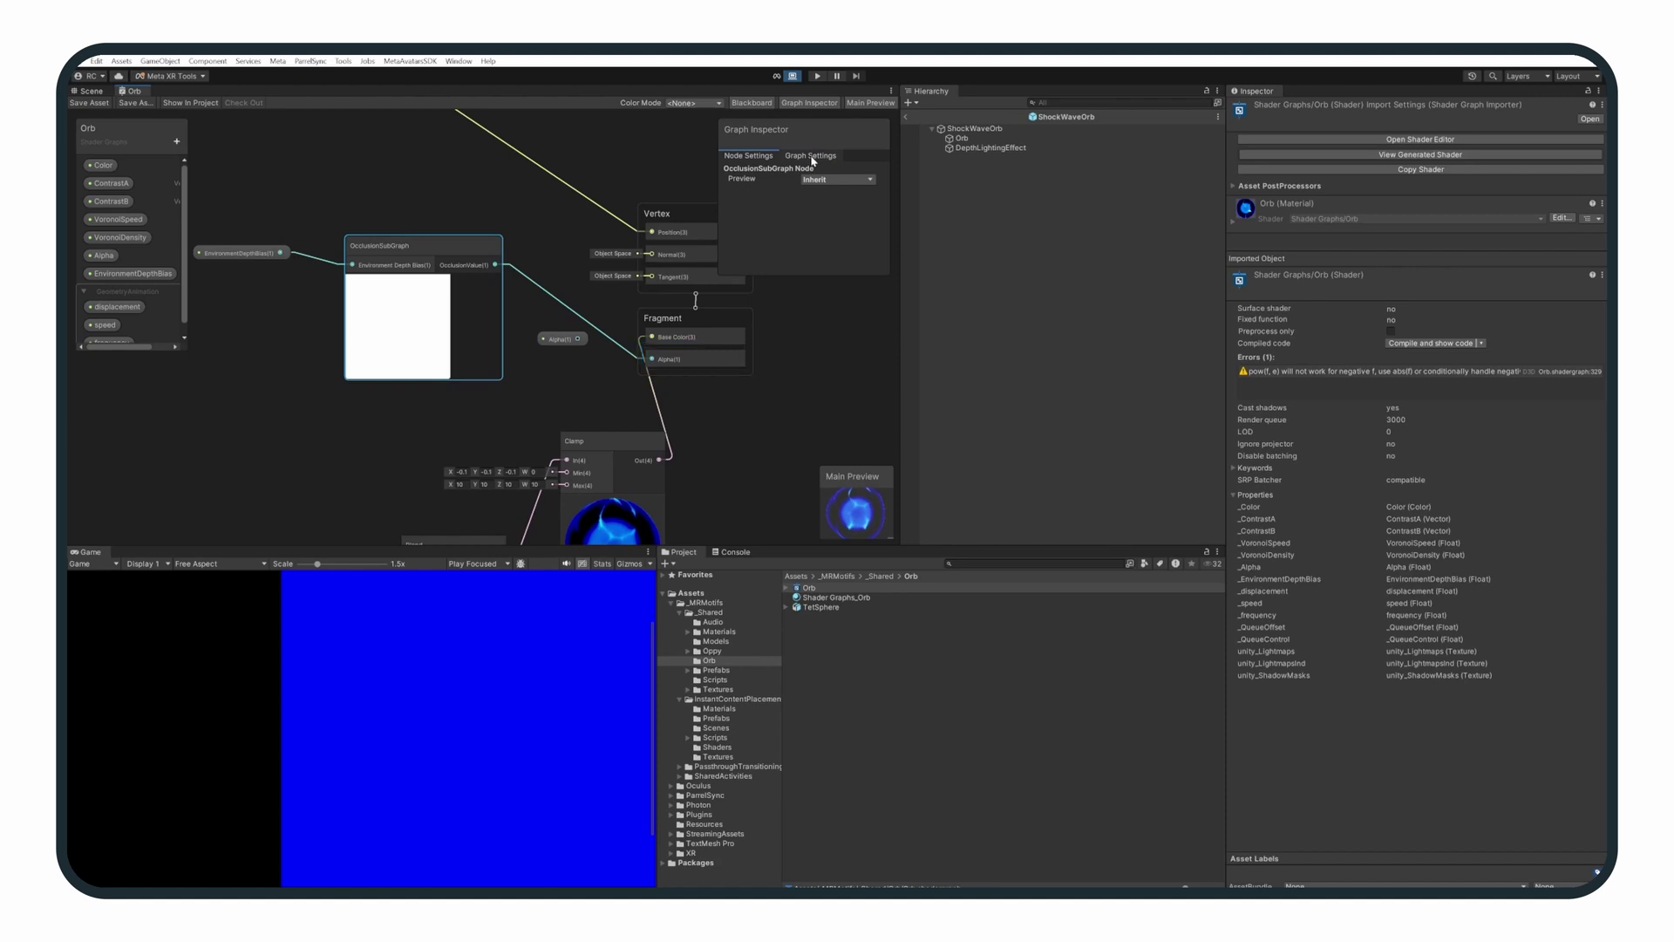
Collapse ShockWaveOrb's Mesh Renderer, Aim Constraint and Audio Source components
left_click(1033, 128)
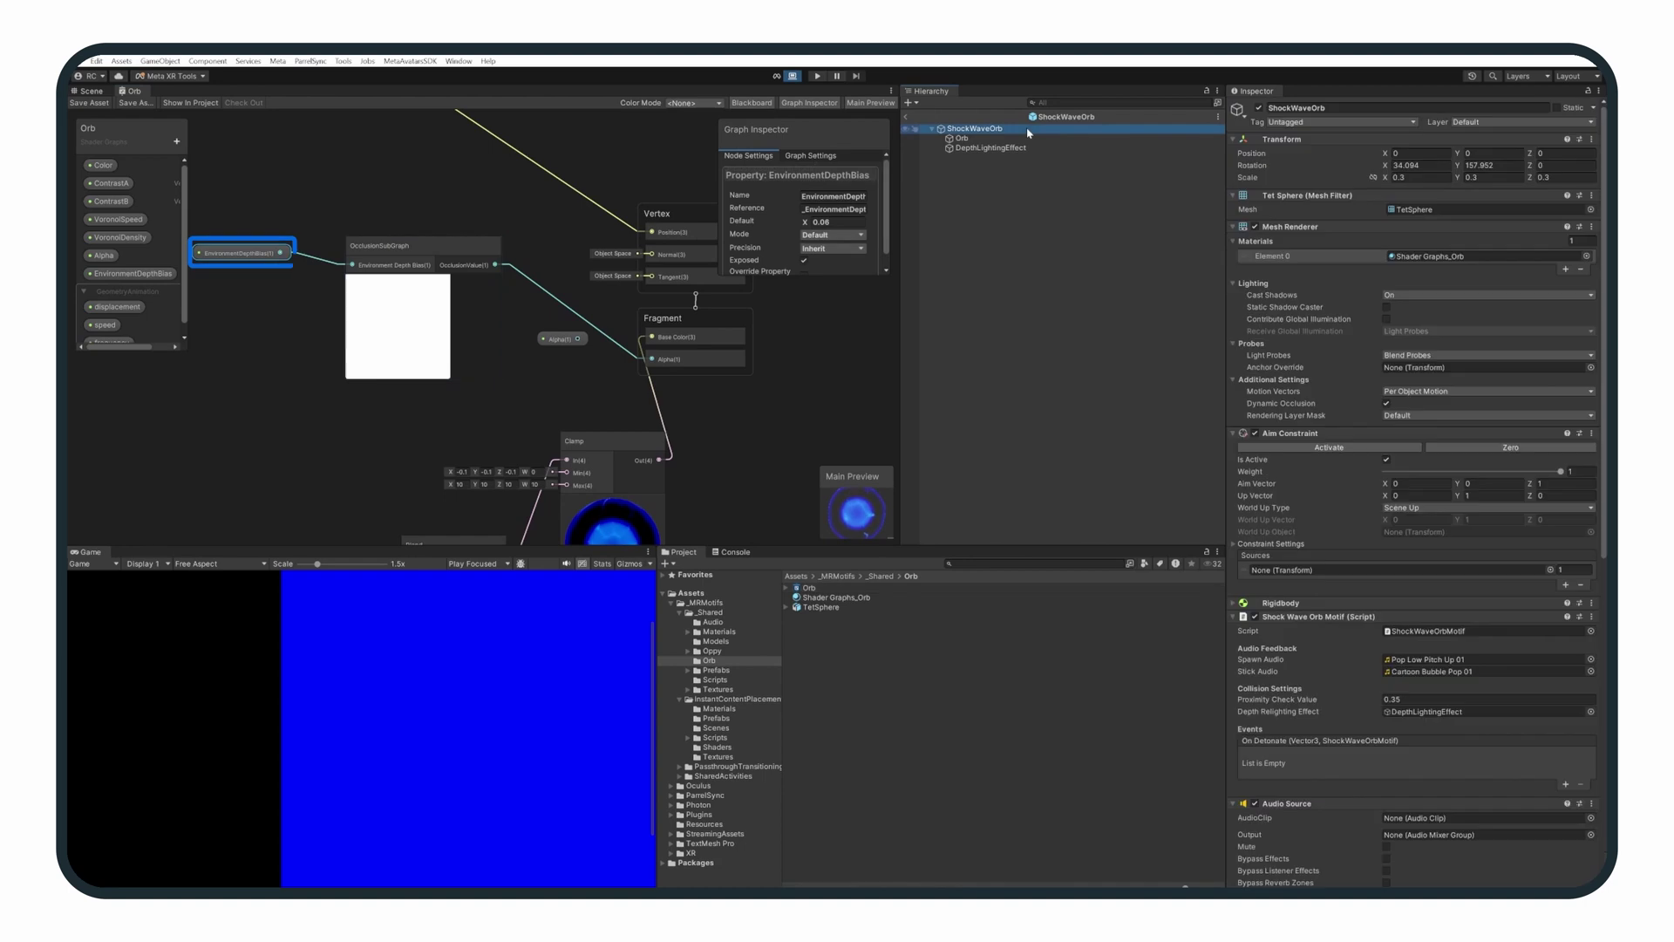
left_click(1304, 226)
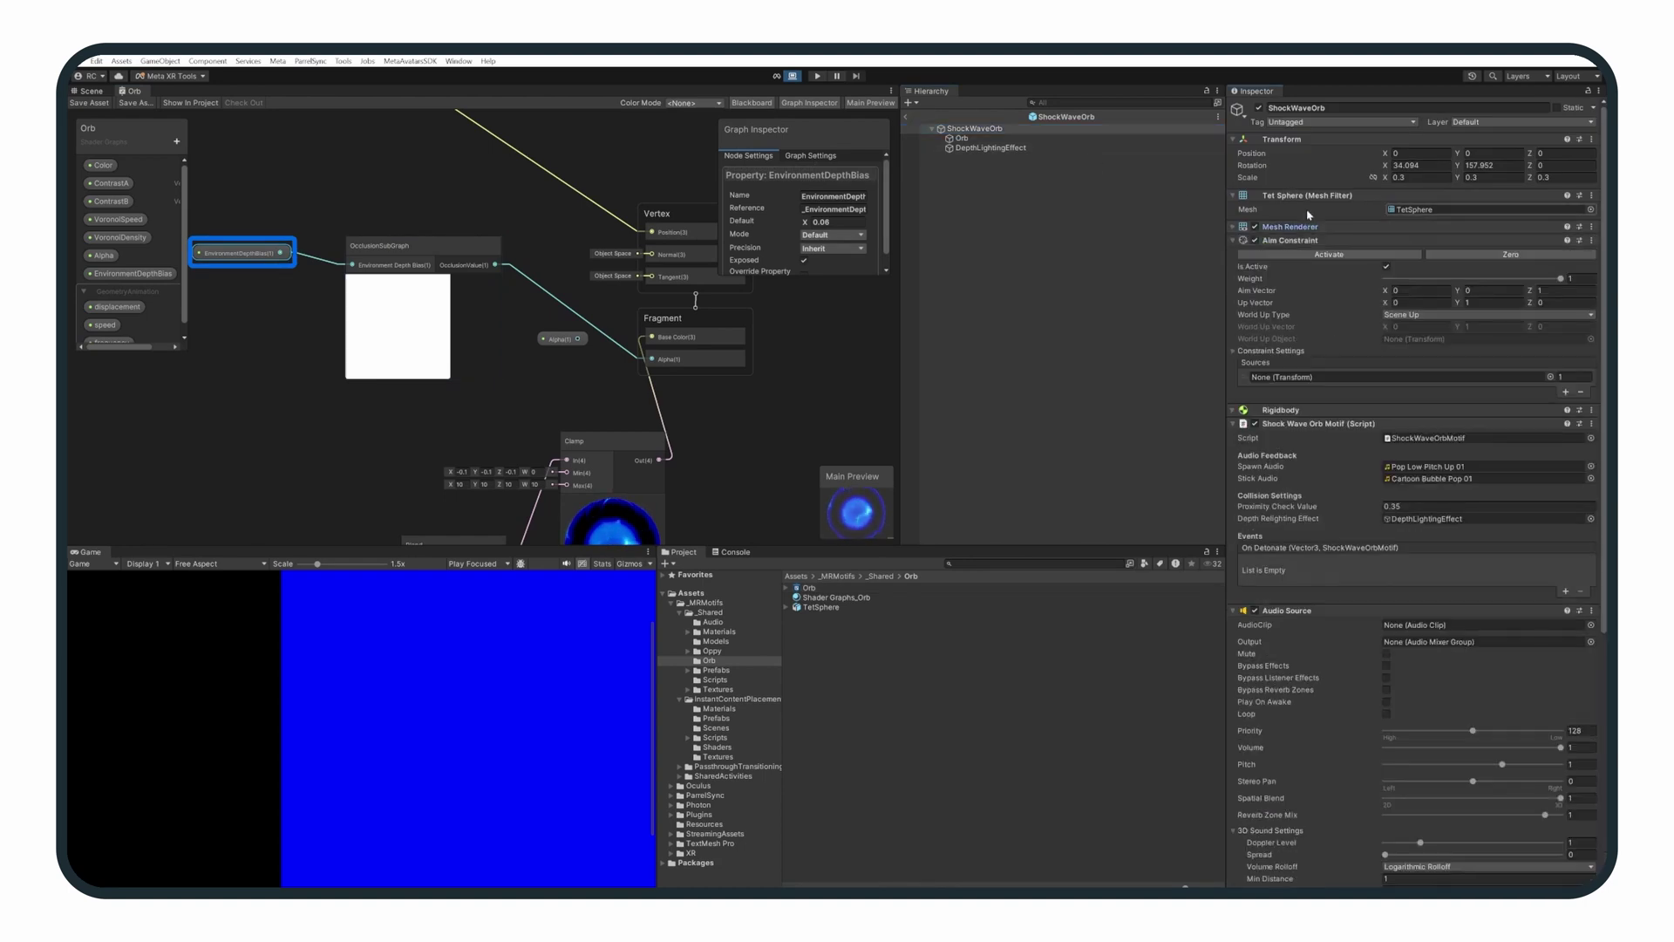
left_click(1304, 221)
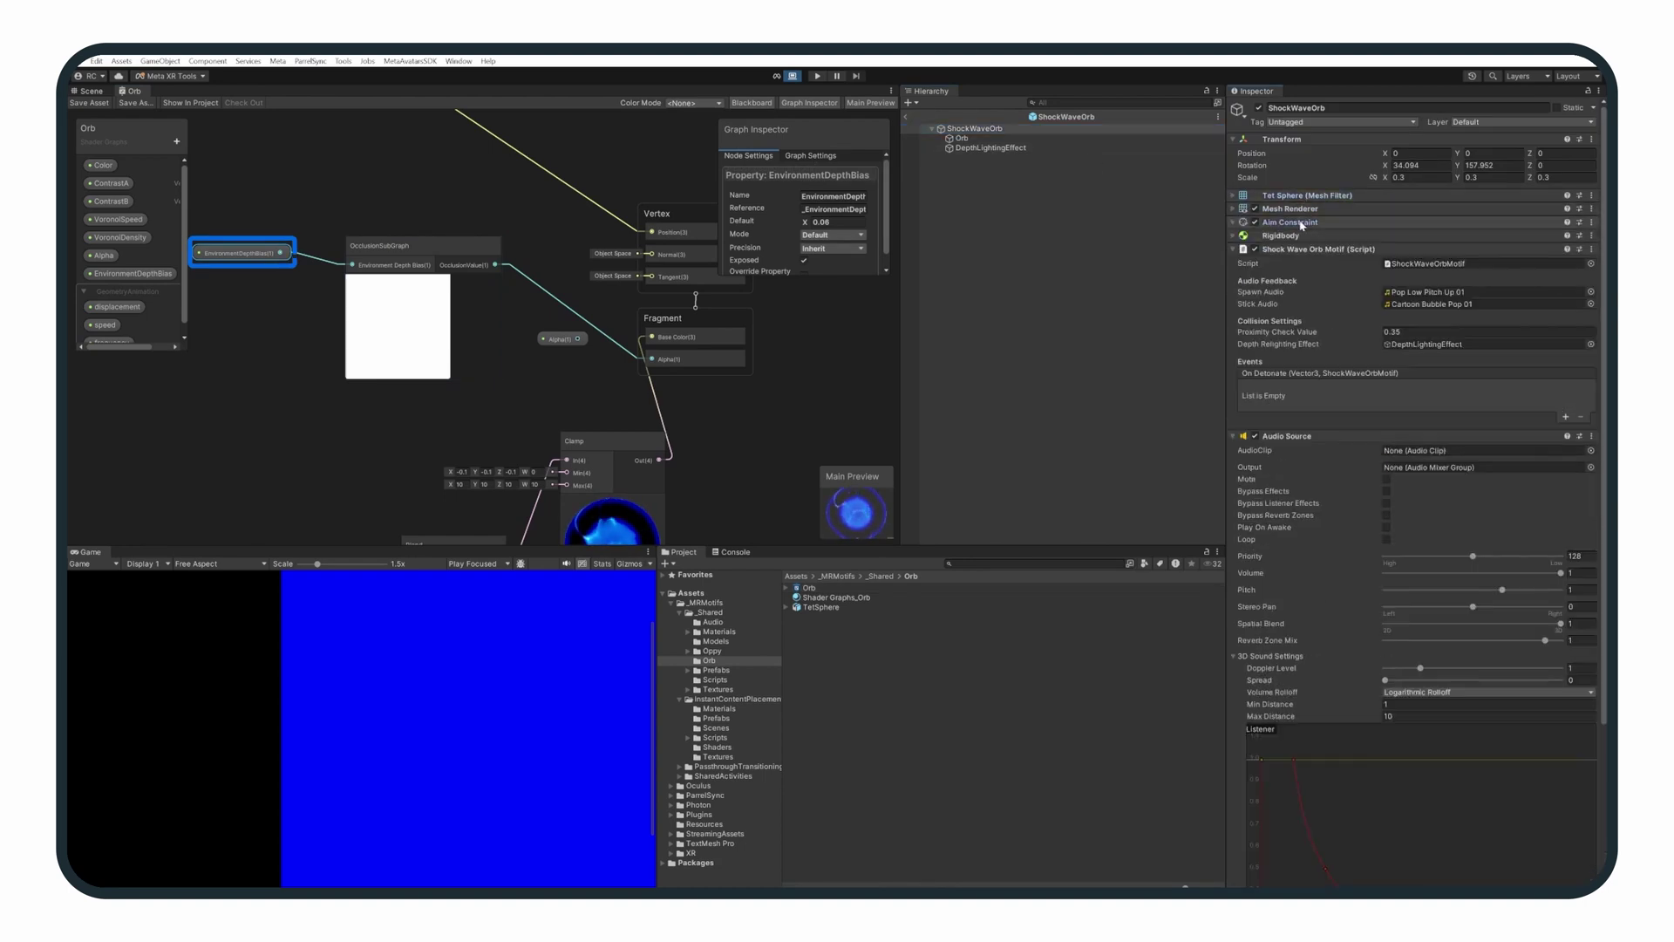
left_click(1309, 435)
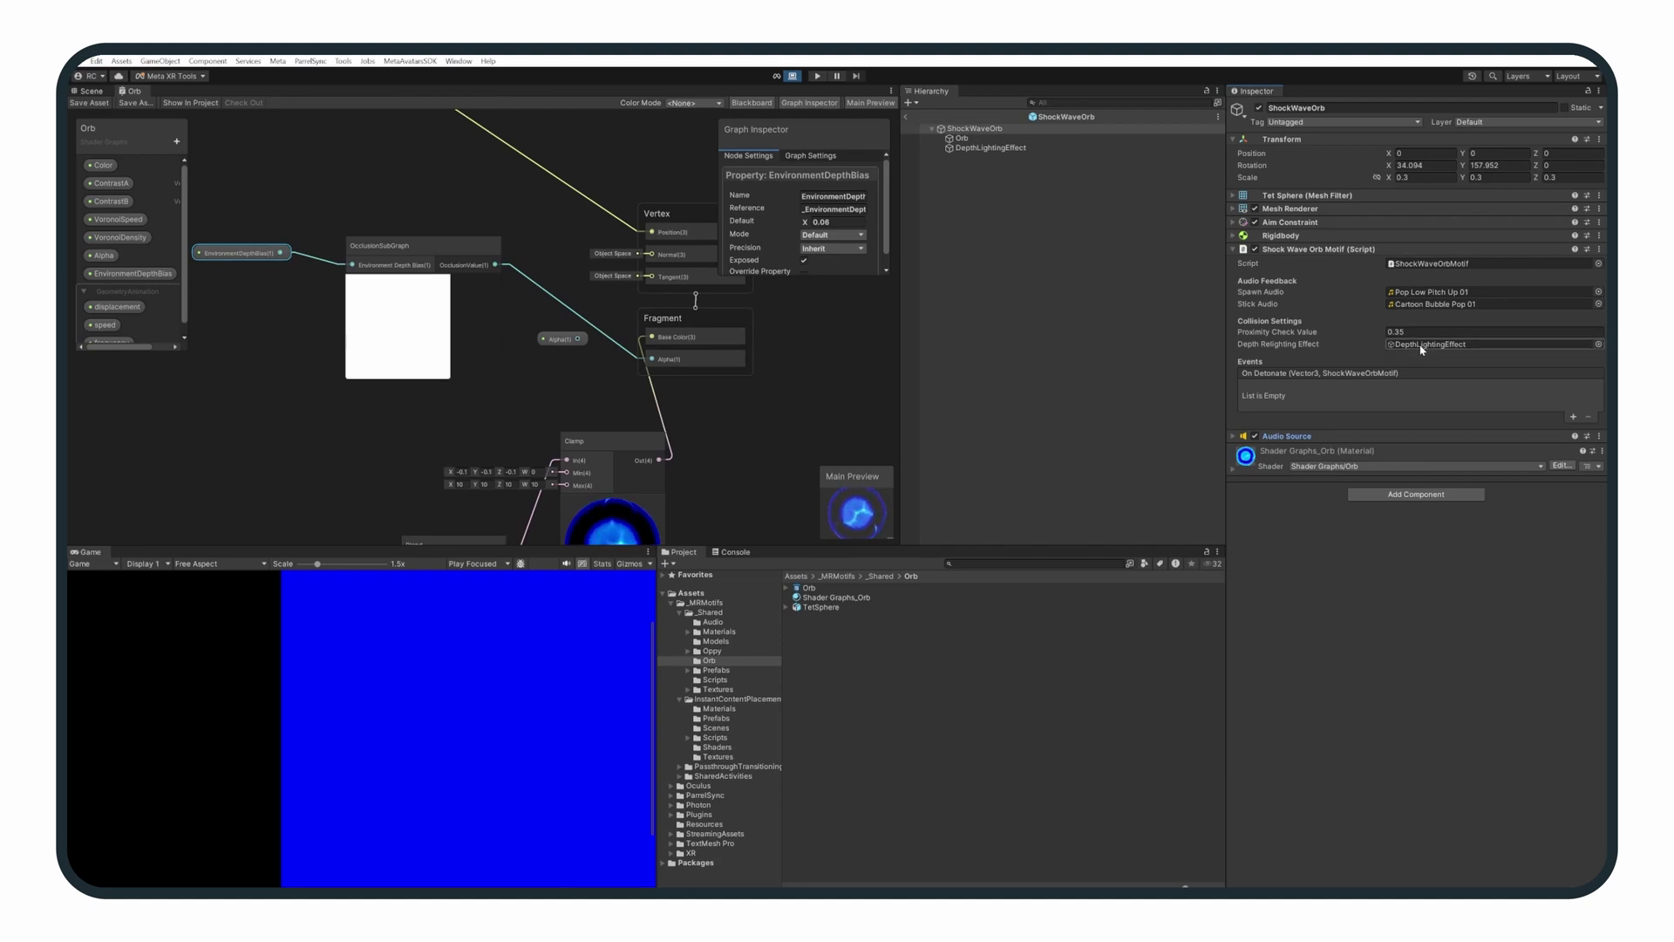
Inspect the DepthLightingEffect child, then open the EnvironmentDepthMatrixHelperMotif script
left_click(1007, 149)
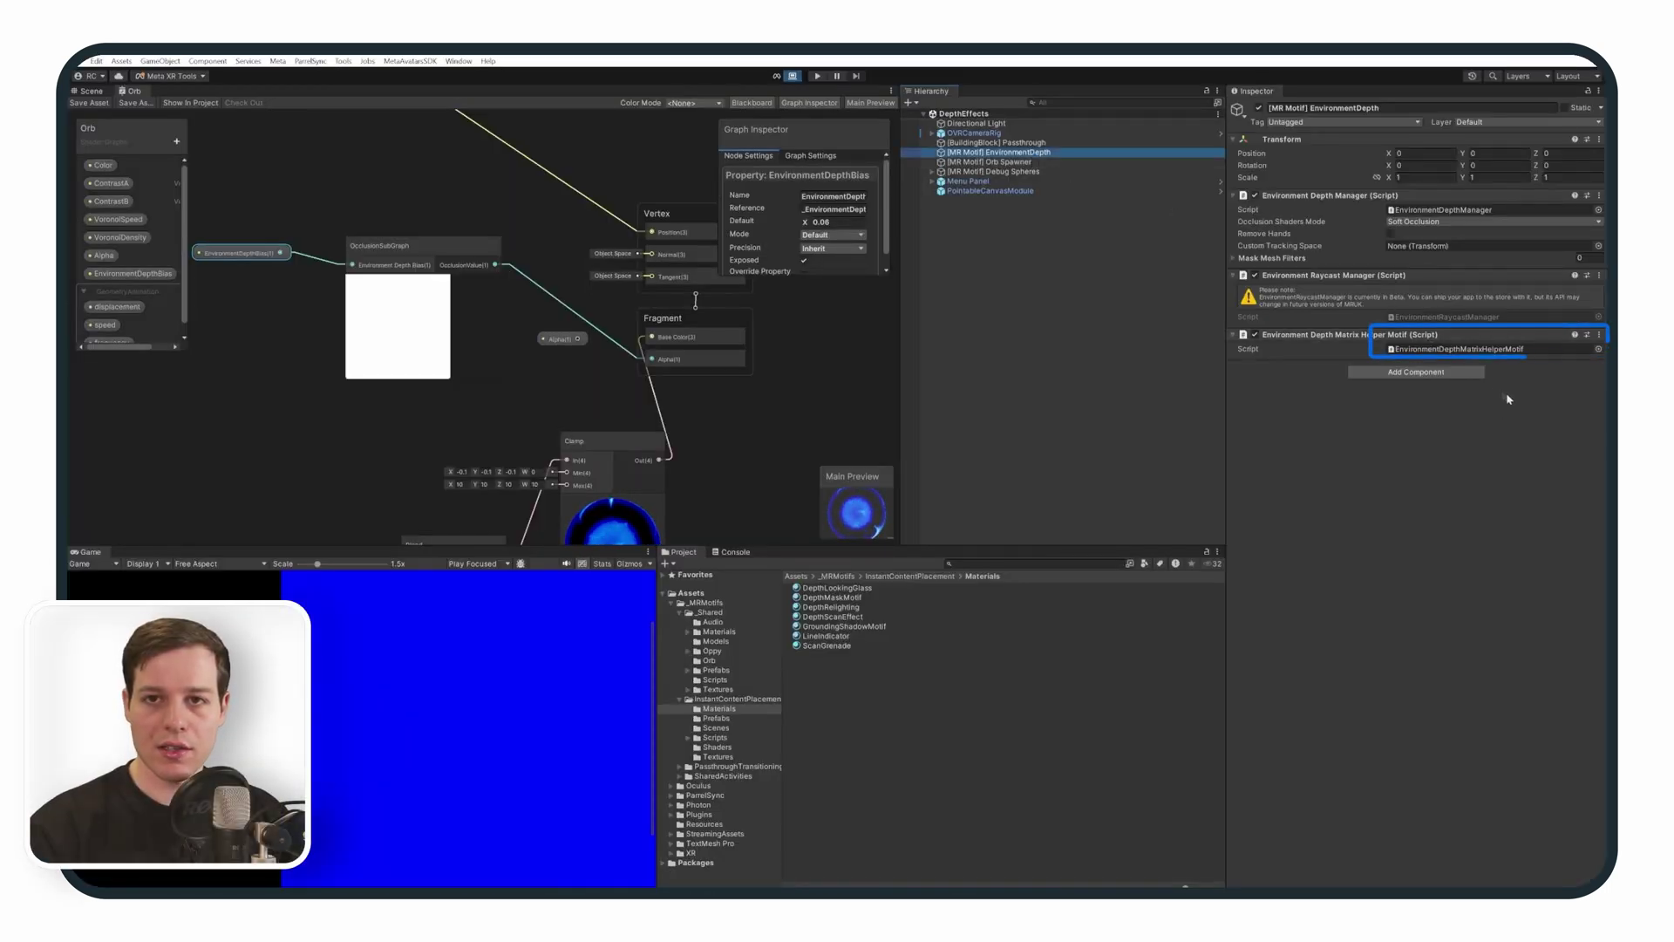
double_click(1479, 350)
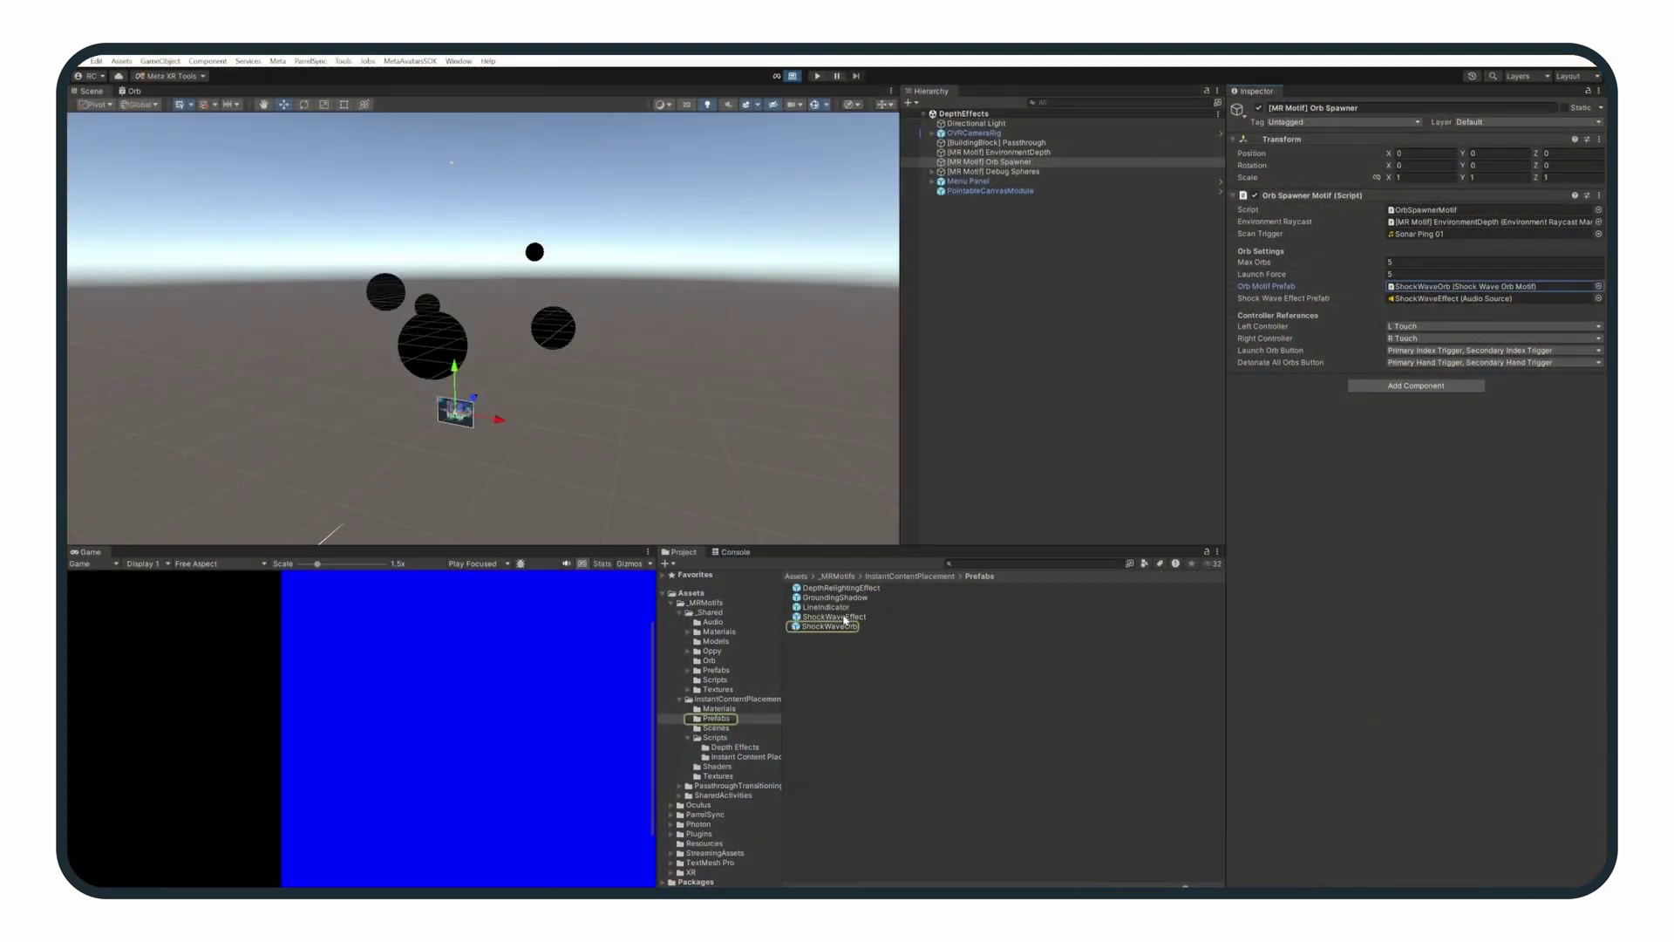
Open the ShockWaveEffect prefab and locate its DepthScanEffect material
left_click(844, 618)
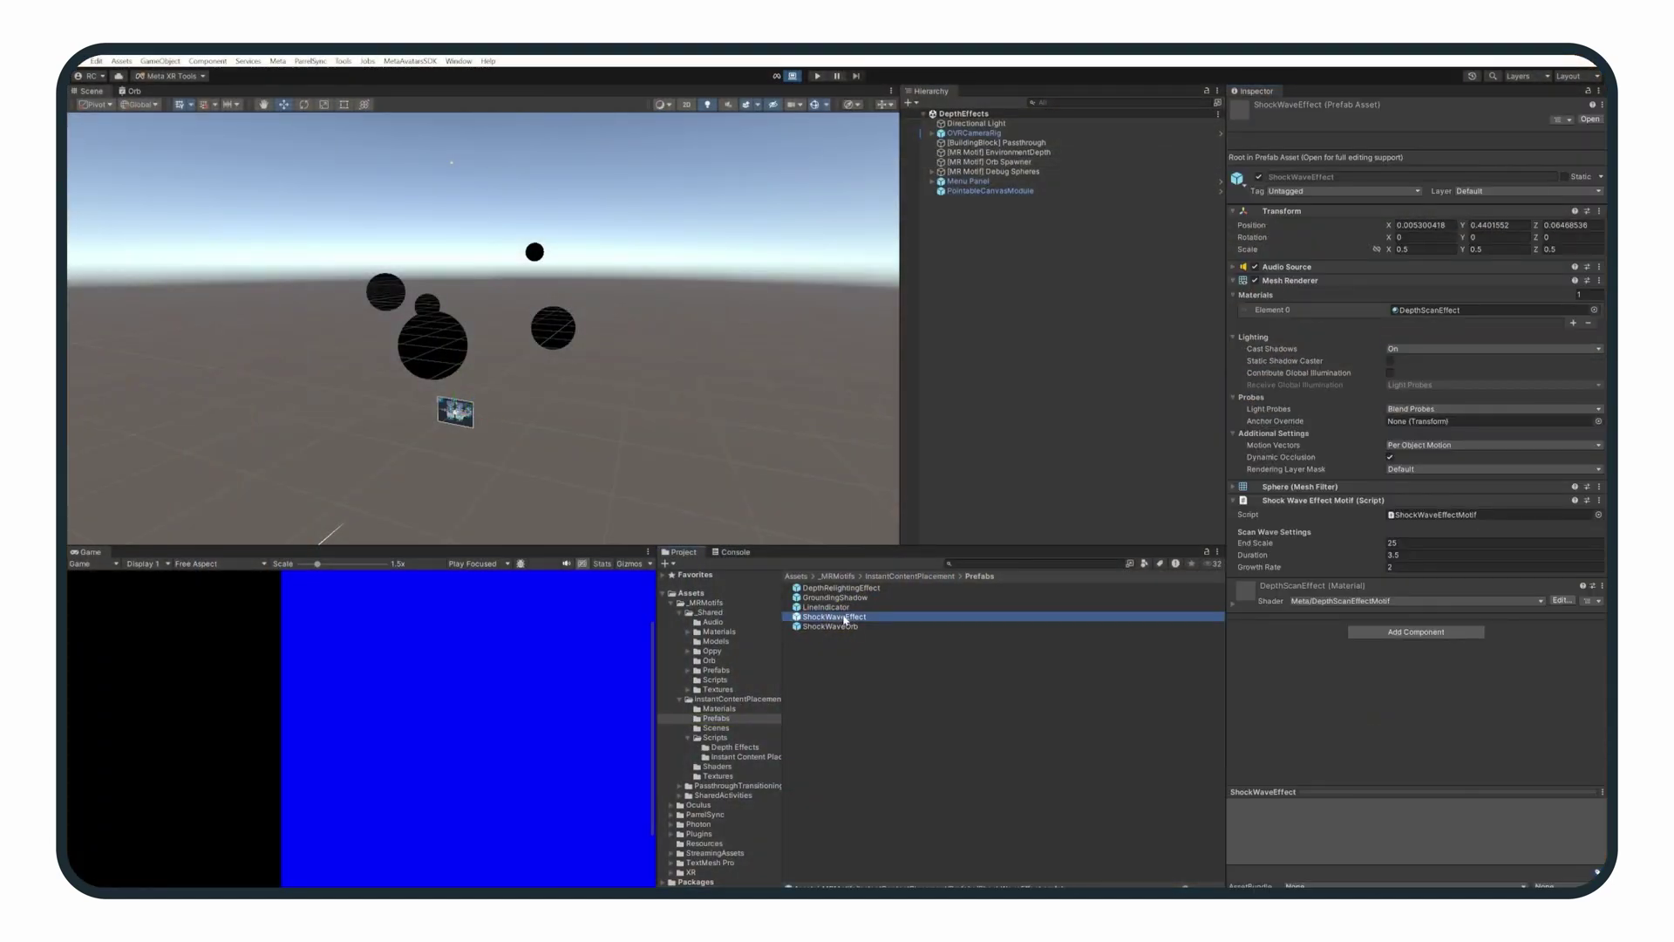
double_click(845, 618)
left_click(1429, 239)
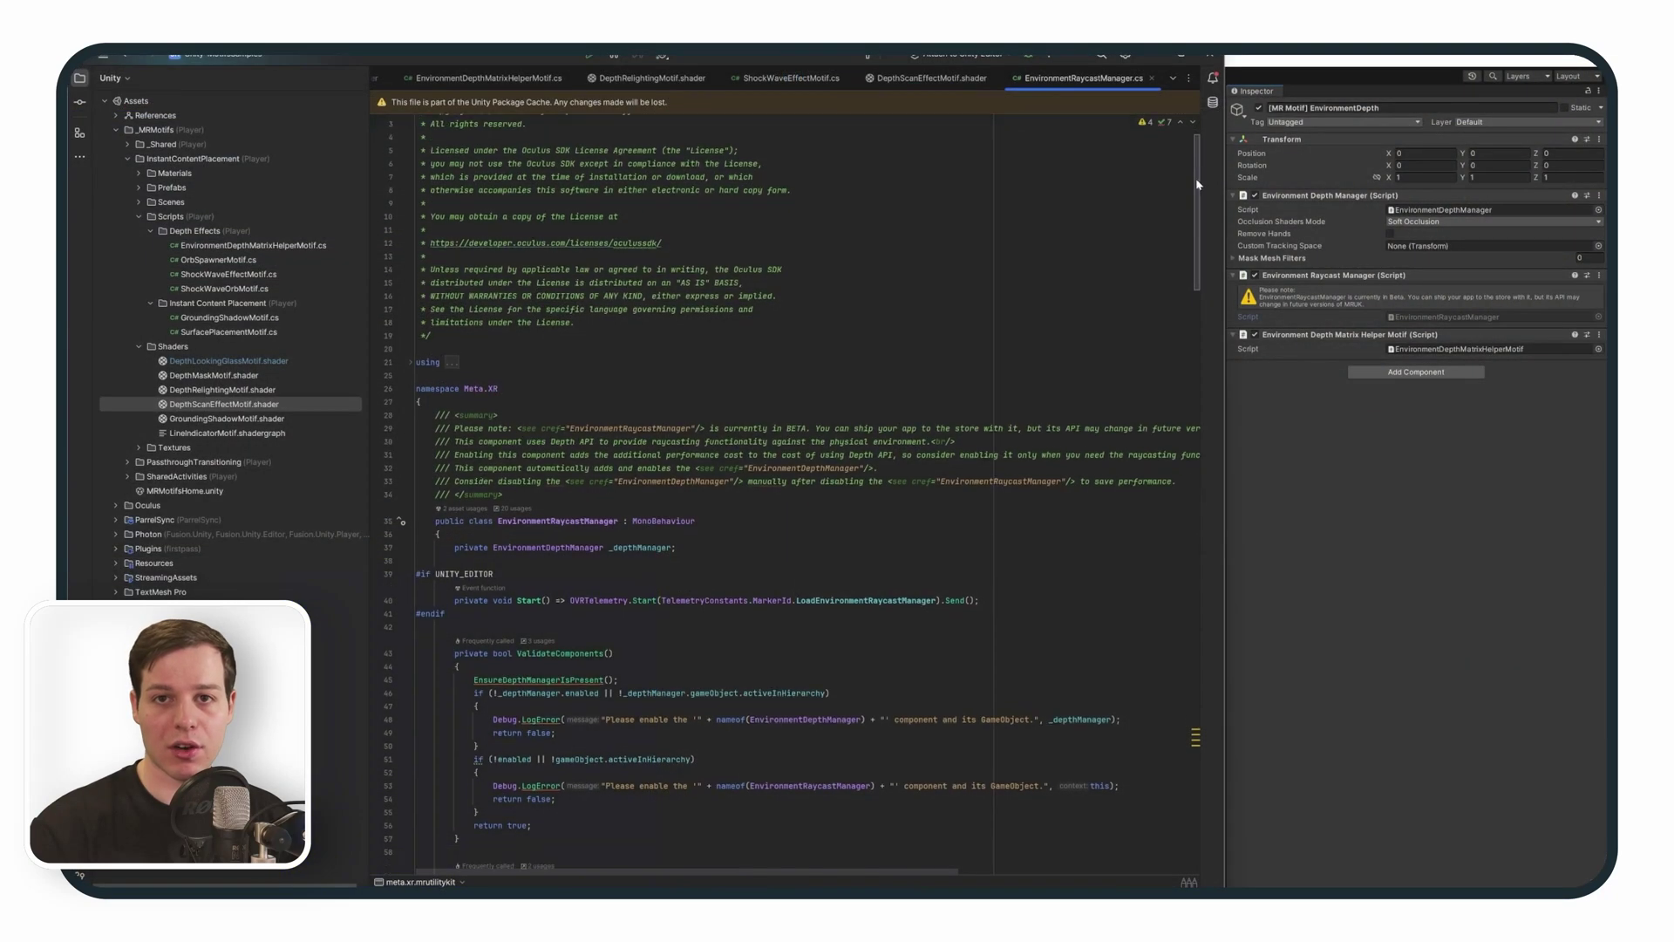
left_click_drag(1197, 177, 1191, 262)
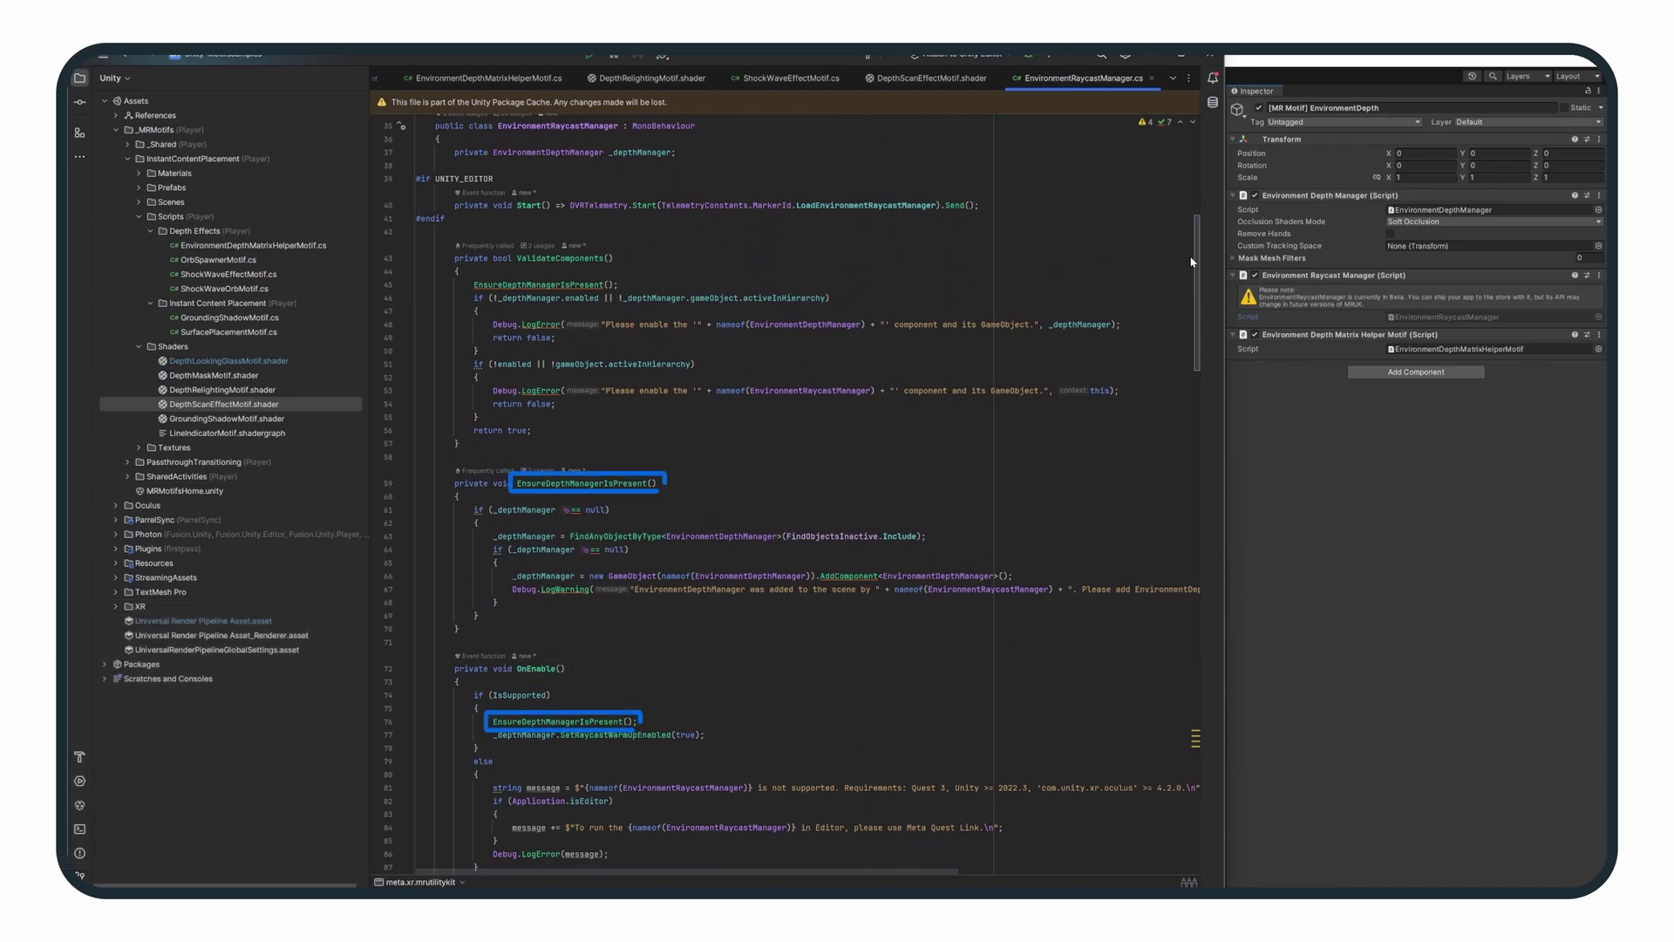
left_click_drag(1191, 260, 1188, 477)
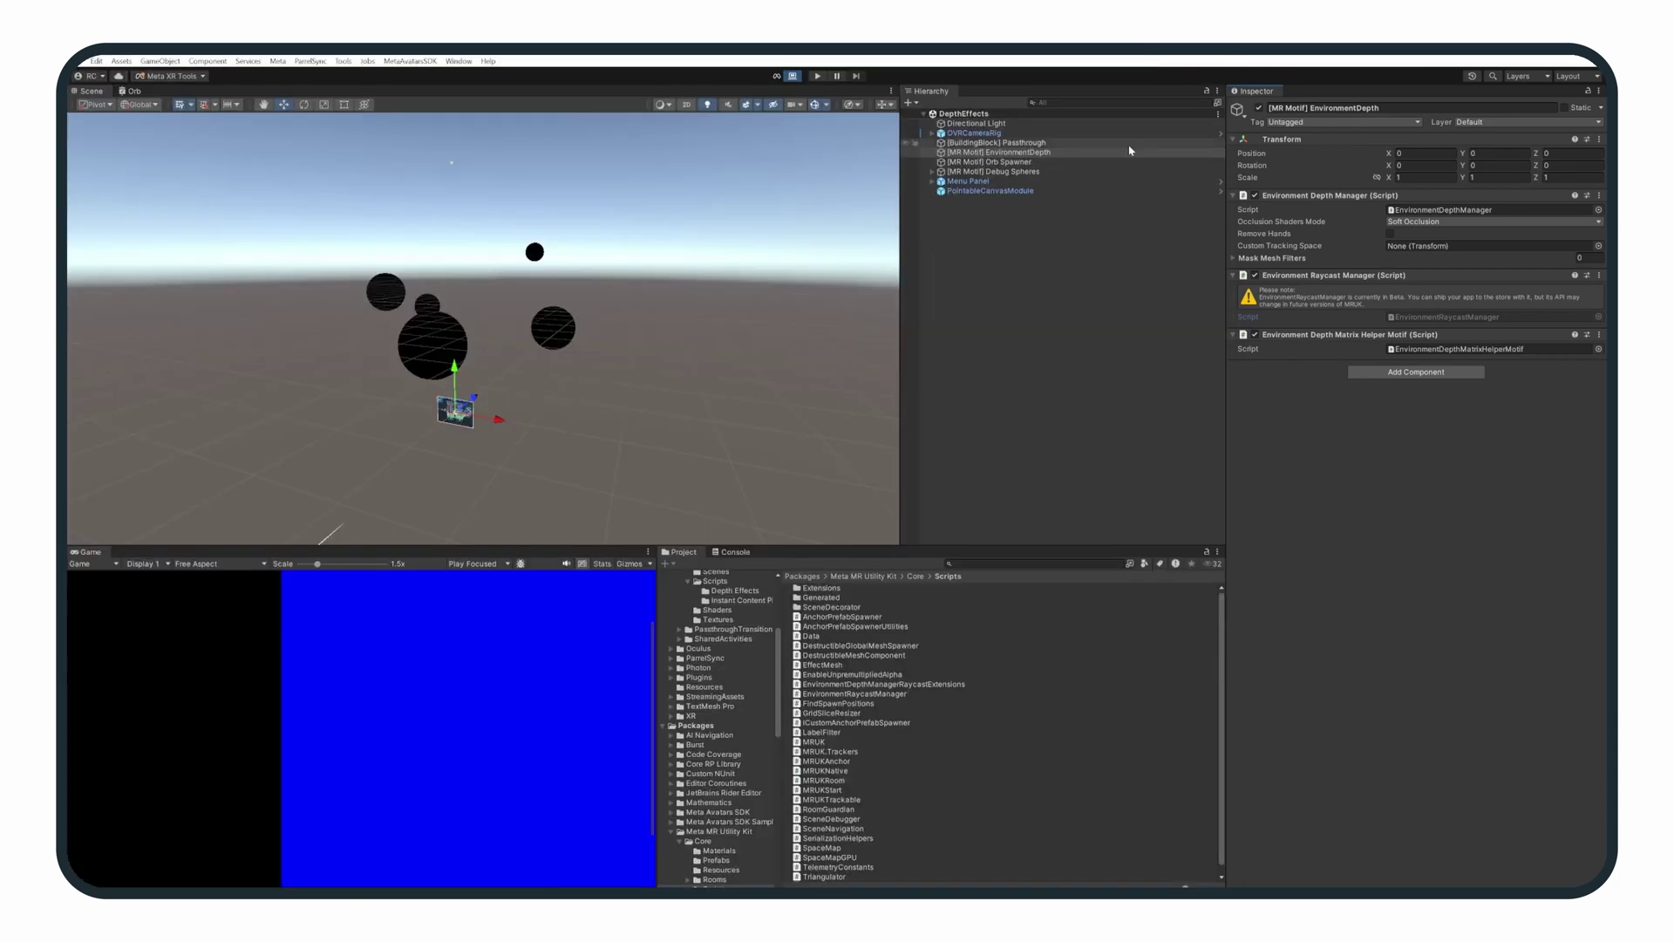
Return to the Unity scene and select Orb Spawner in the Hierarchy
left_click(990, 161)
Open OrbSpawnerMotif.cs and jump to the ShockWaveOrbMotif class definition
double_click(1413, 214)
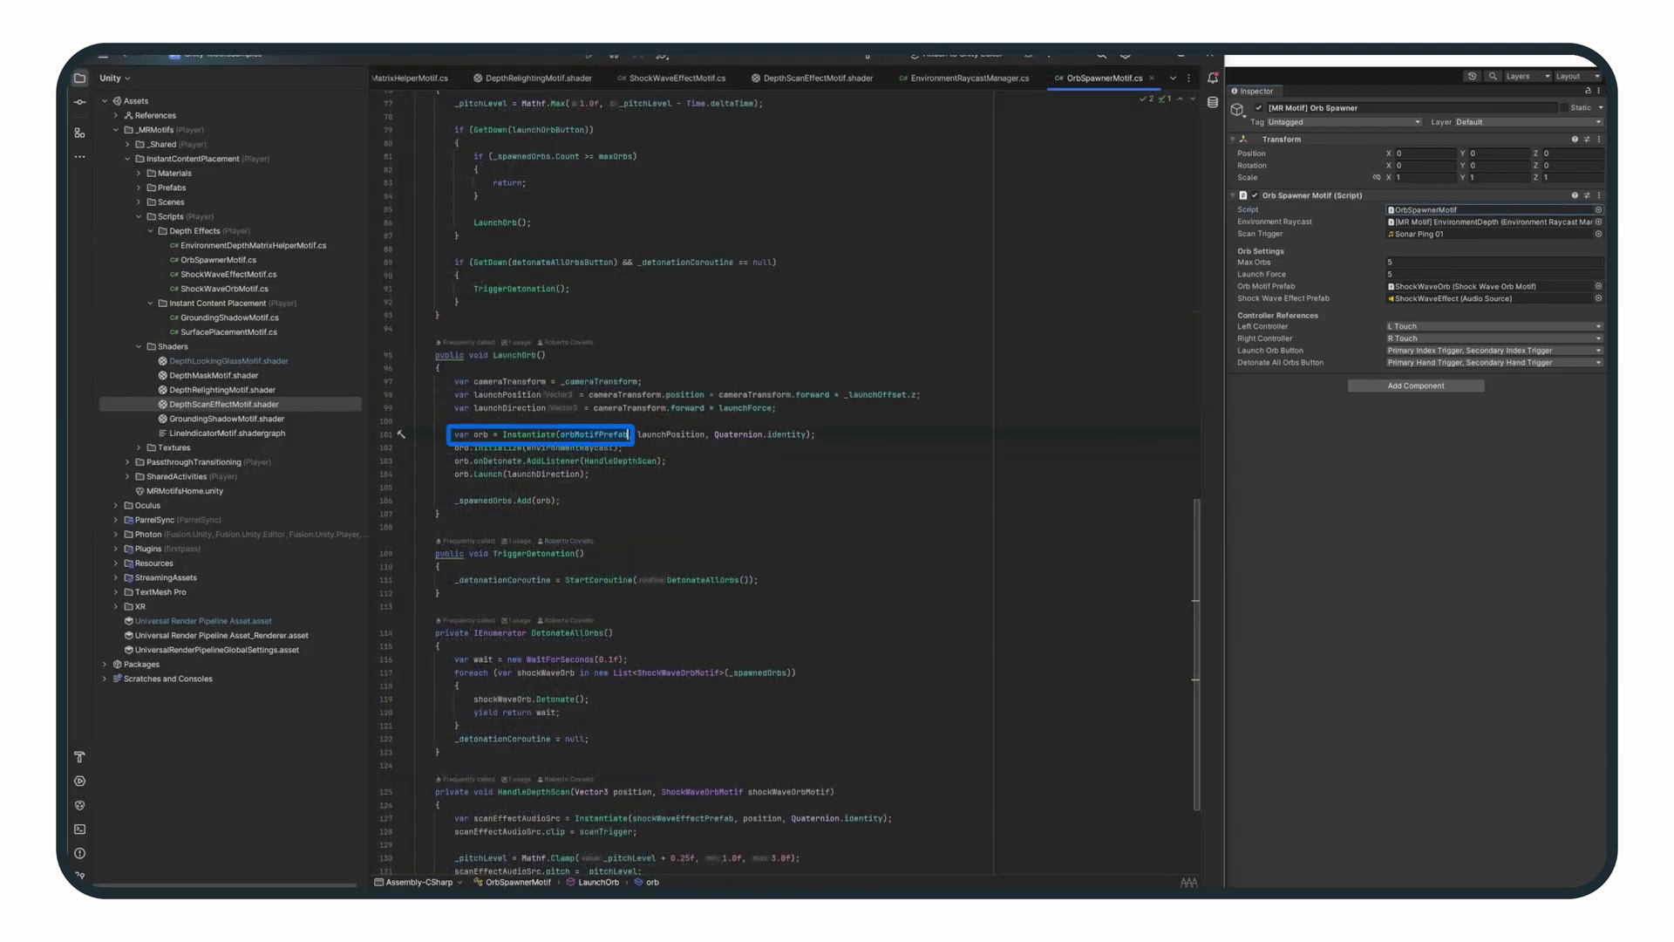
key("ctrl+b")
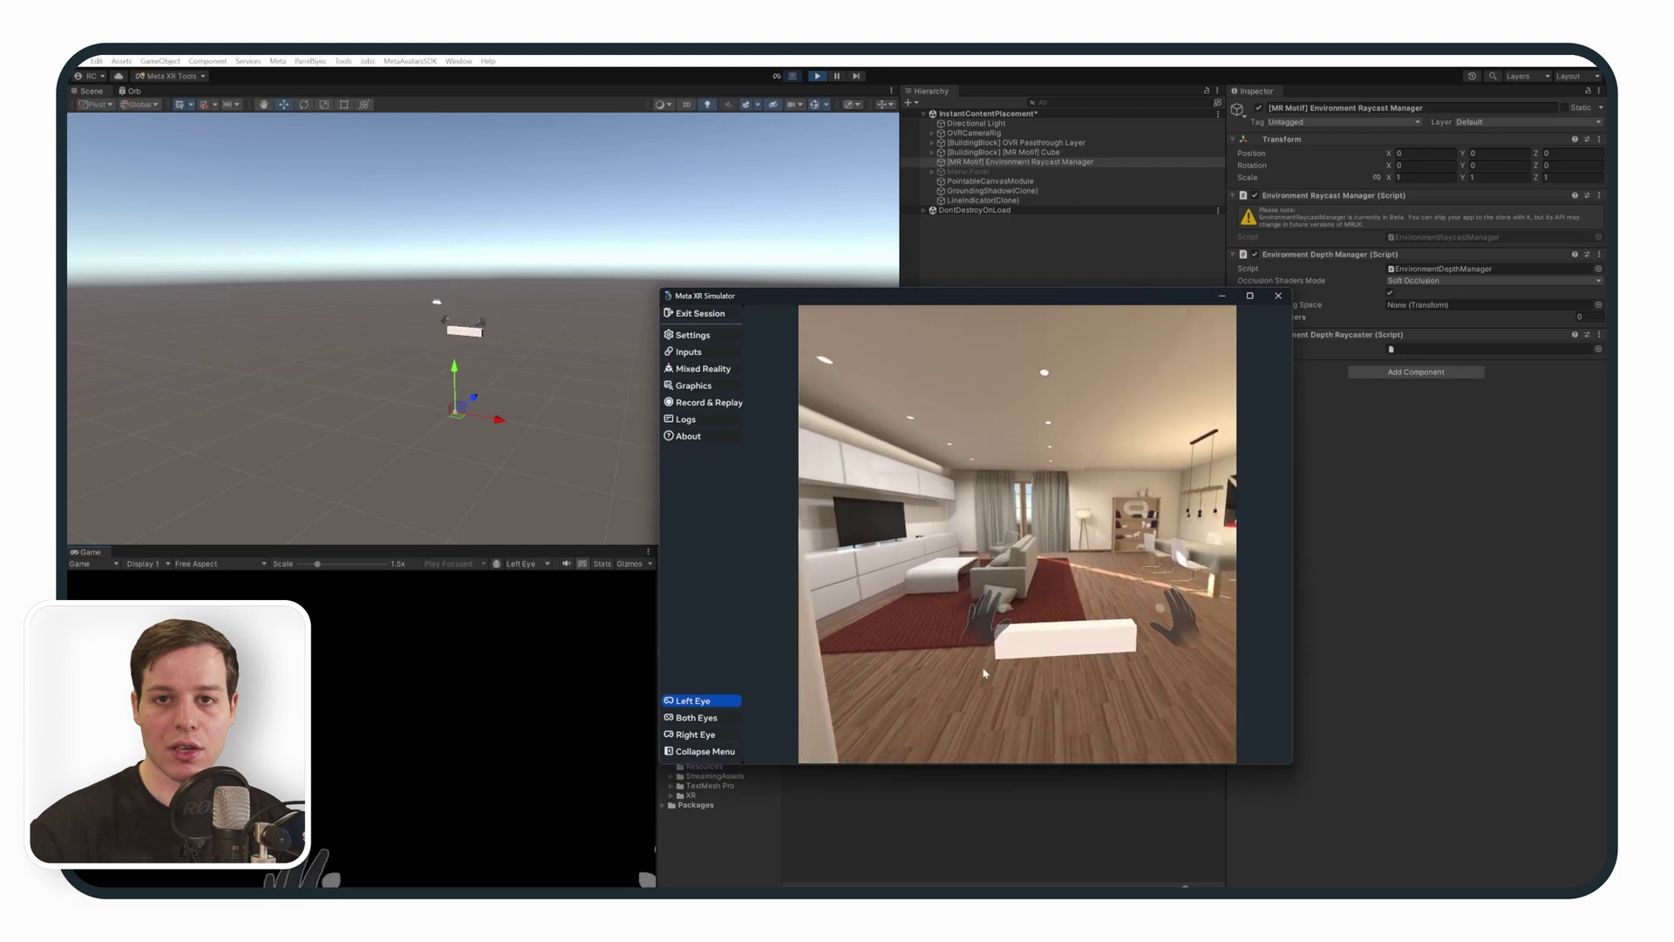
Carry the white block forward through the simulated living room and turn toward the sofa
right_click_drag(974, 661, 1004, 708)
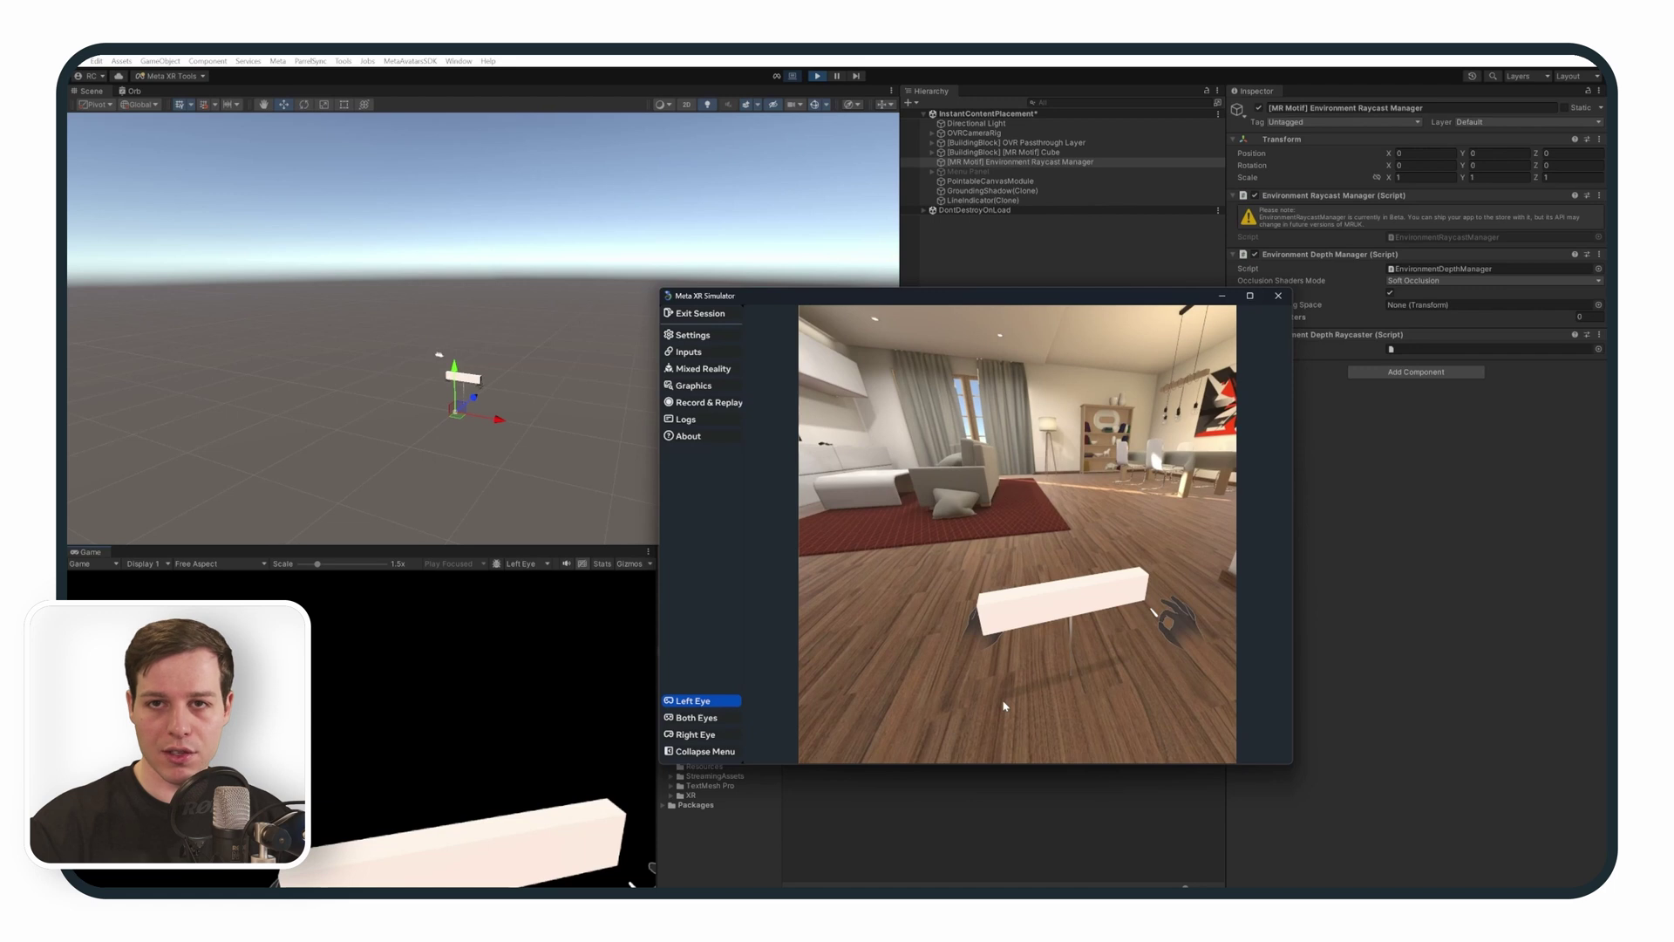
mouse_move(1004, 707)
right_mouse_down()
mouse_move(1115, 728)
mouse_move(900, 710)
right_mouse_up()
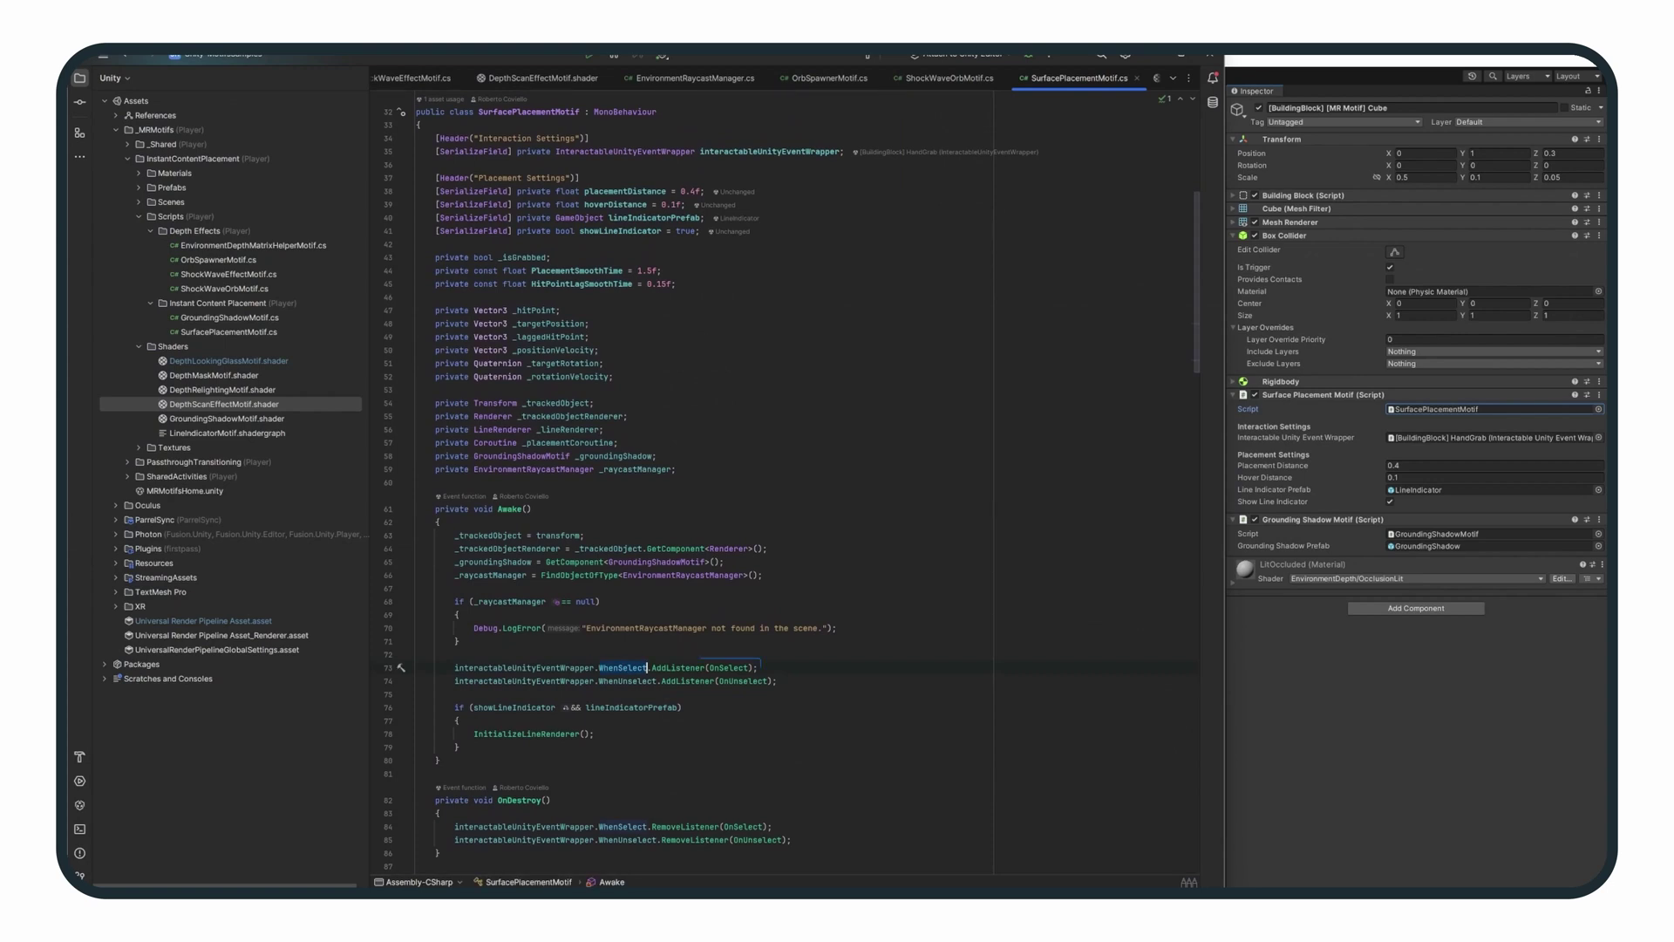
key("ctrl+b")
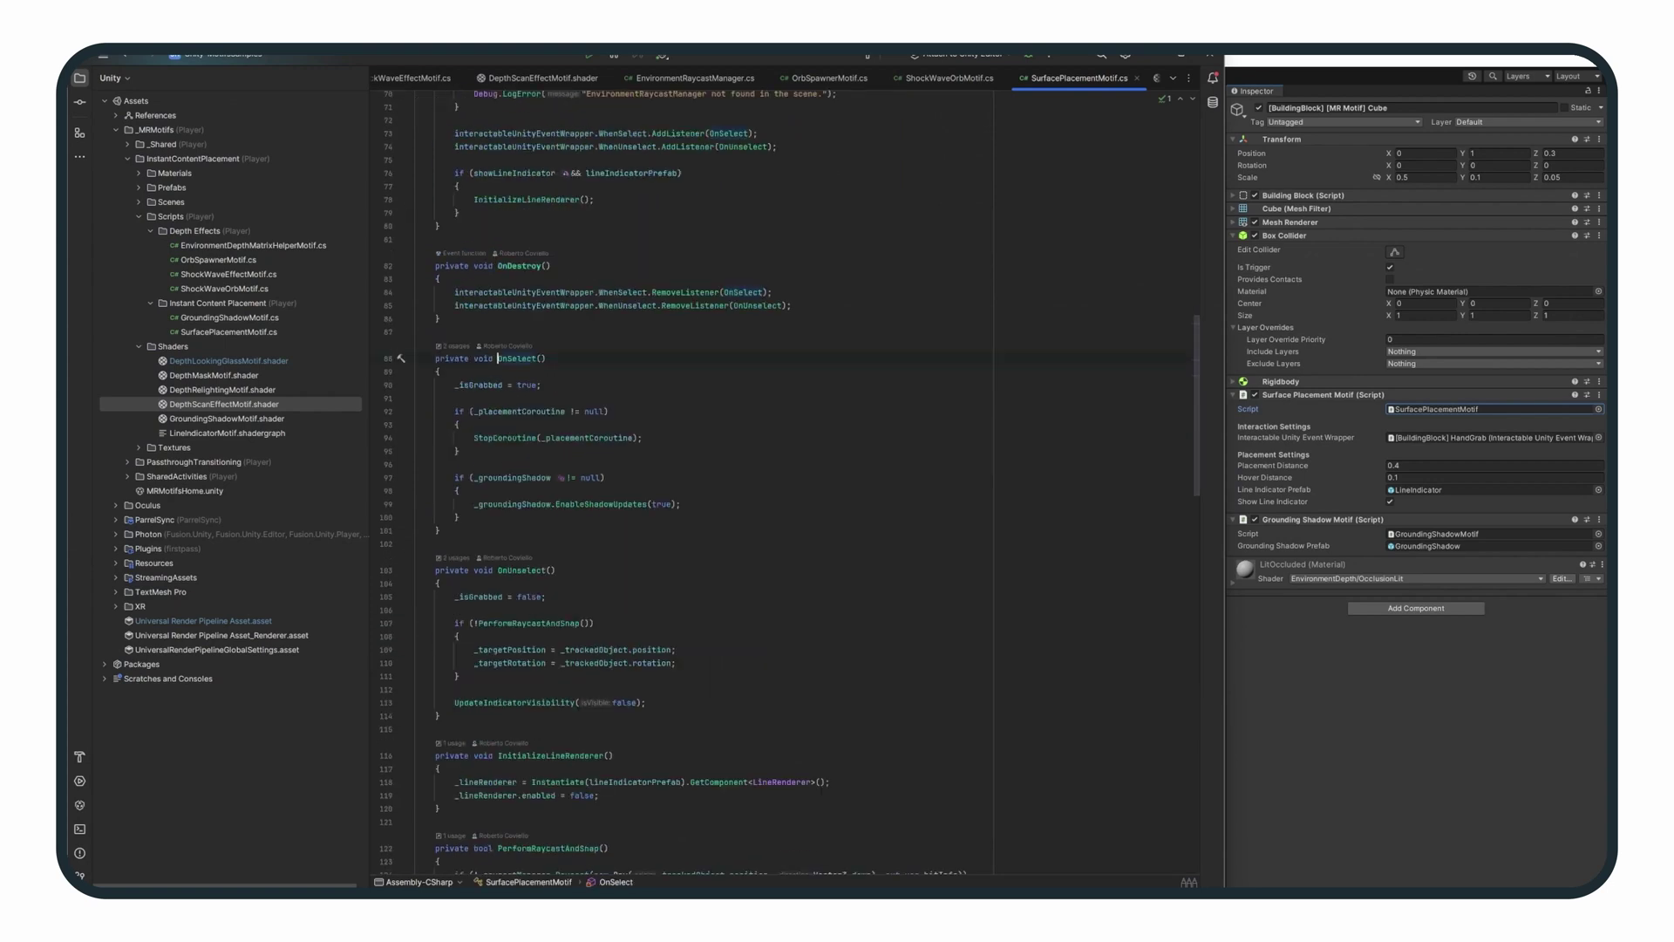
scroll(784, 485, "down", 2)
scroll(786, 485, "down", 3)
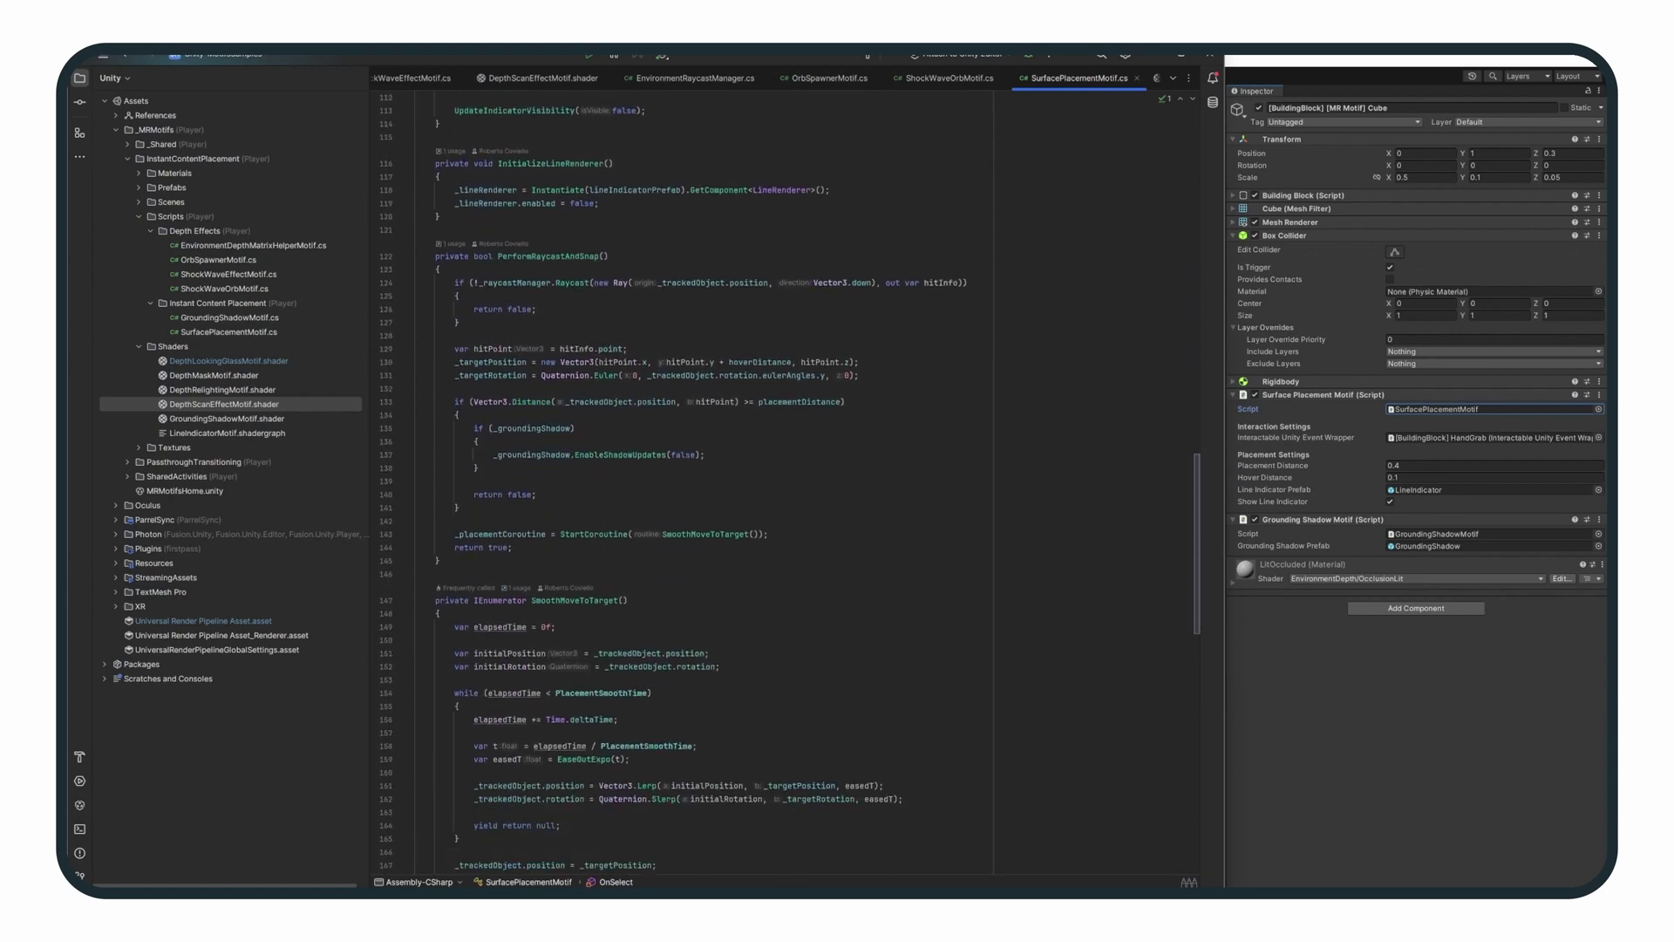
scroll(784, 484, "down", 5)
scroll(785, 484, "down", 5)
scroll(785, 484, "down", 5)
scroll(784, 484, "down", 5)
scroll(785, 485, "down", 2)
scroll(786, 485, "down", 2)
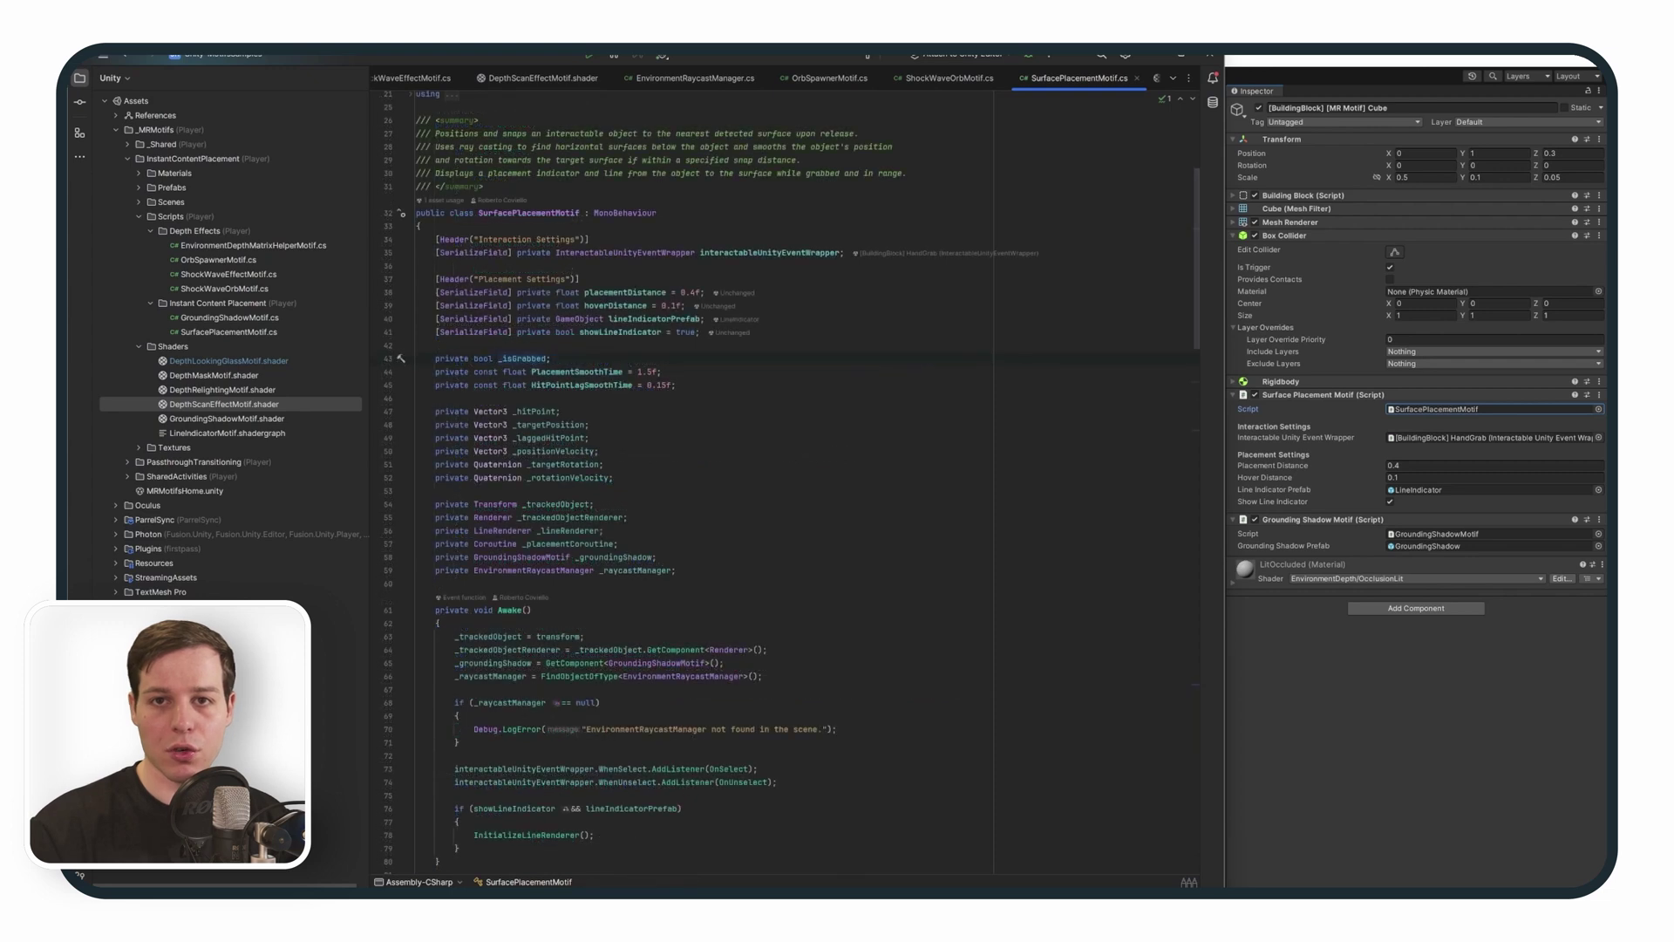
Trace _isGrabbed's usages to its OnUnselect usage and follow the call into PerformRaycastAndSnap
left_click(531, 358, "ctrl")
key("Down")
key("Down")
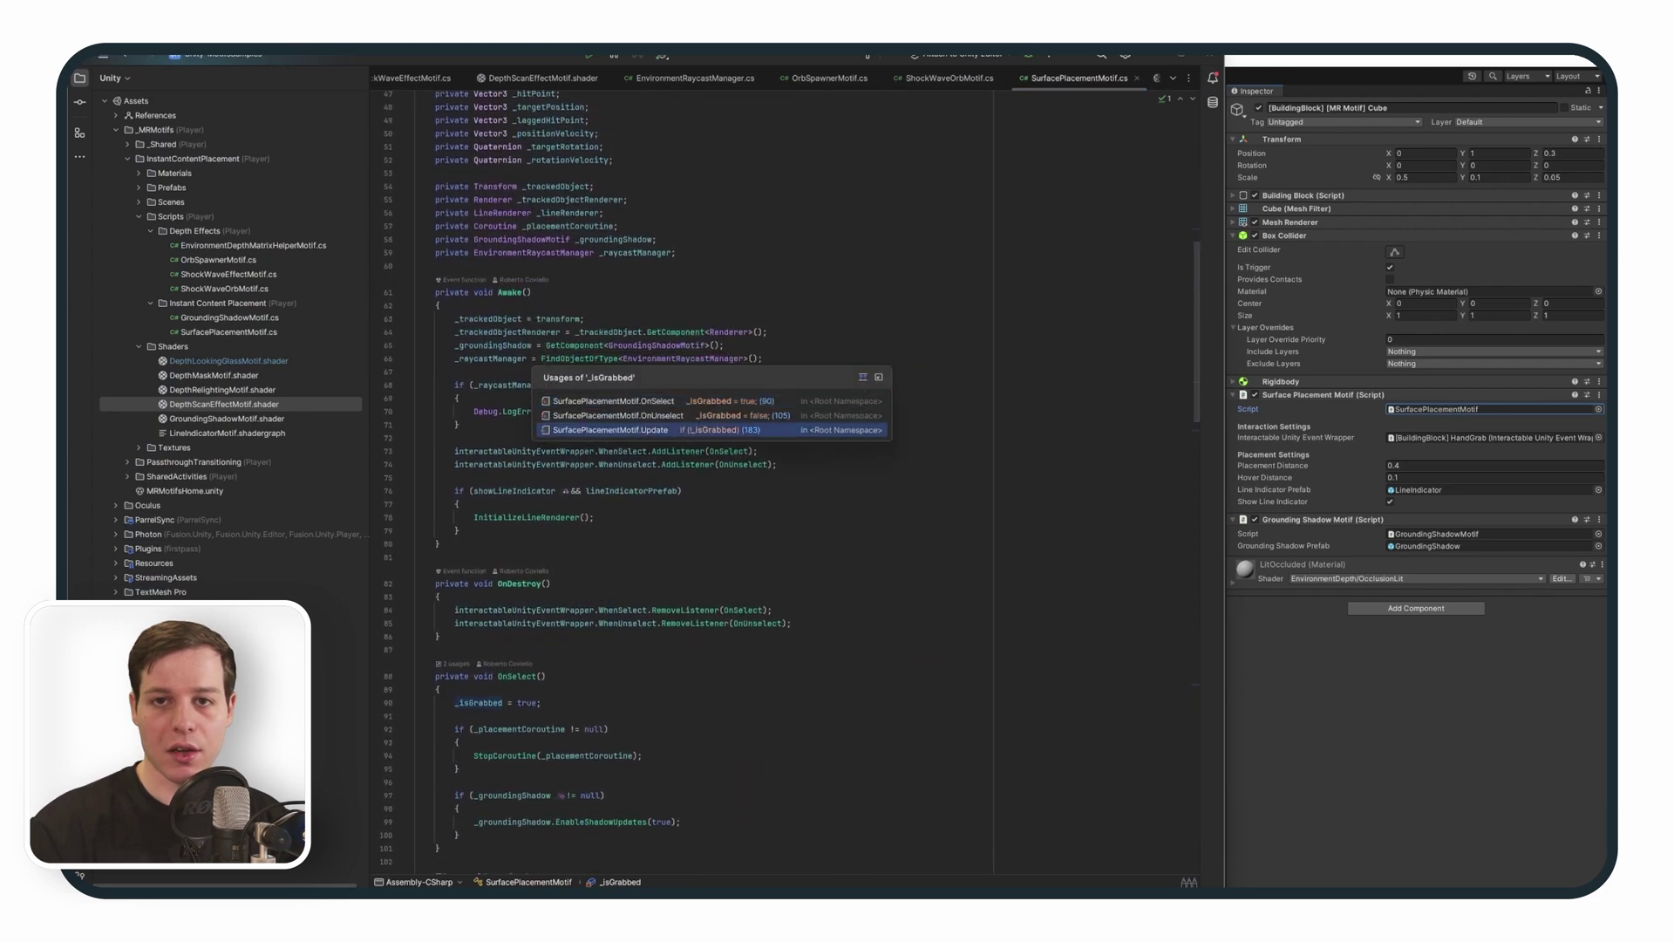
key("Return")
key("ctrl+b")
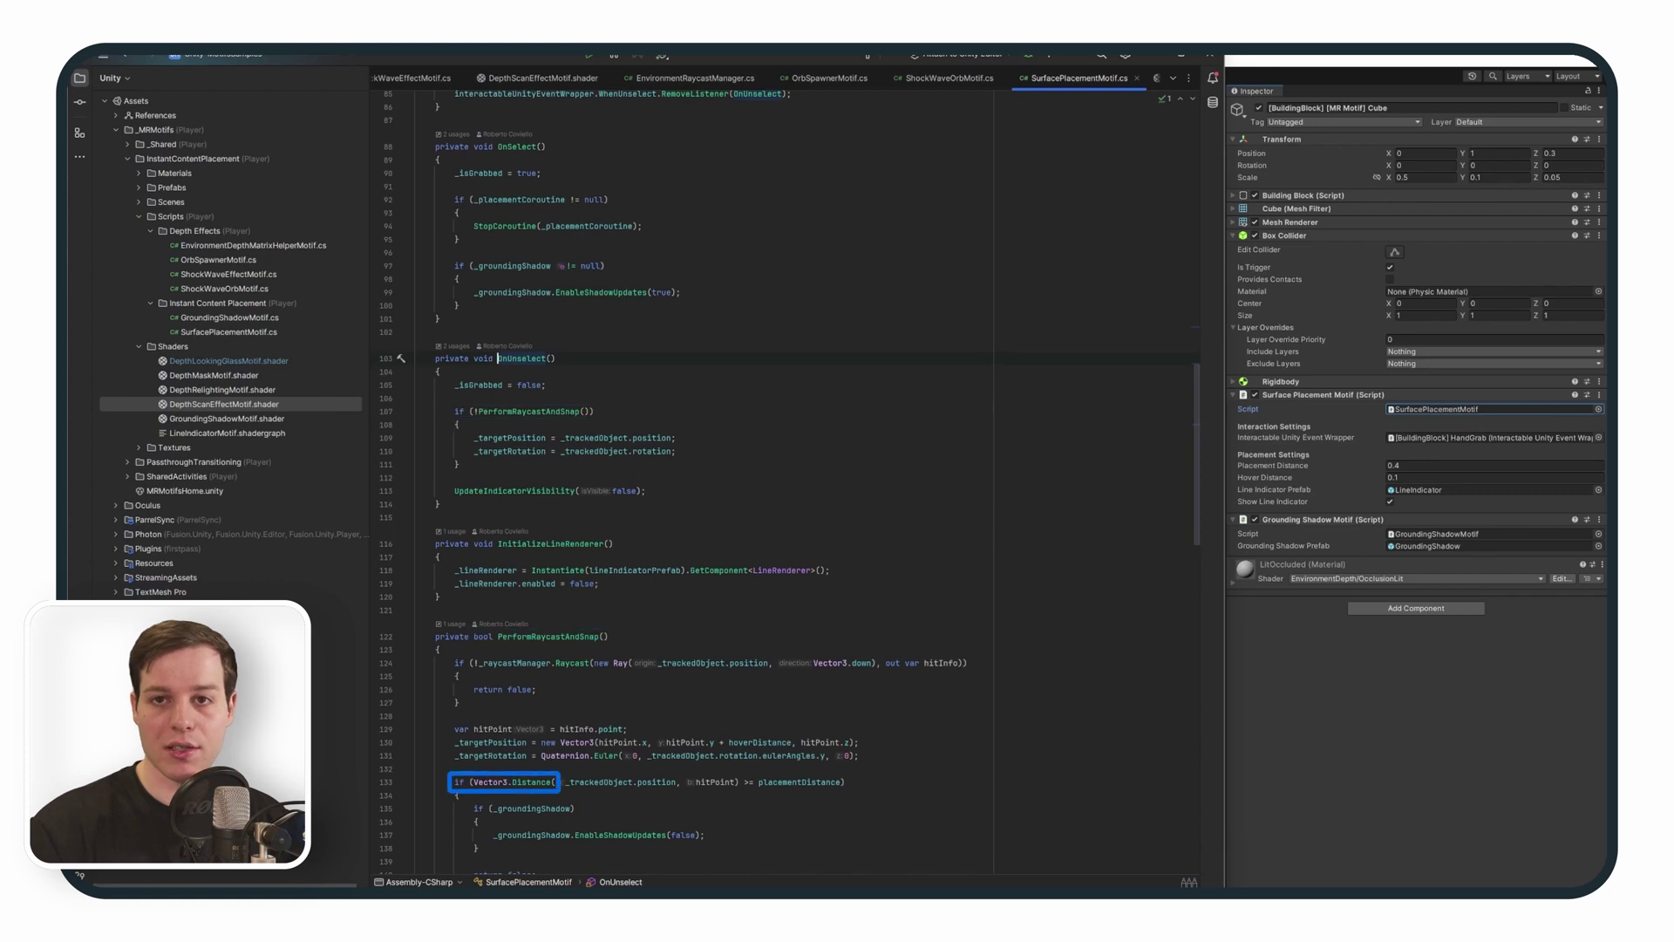
left_click(535, 411)
scroll(551, 388, "down", 6)
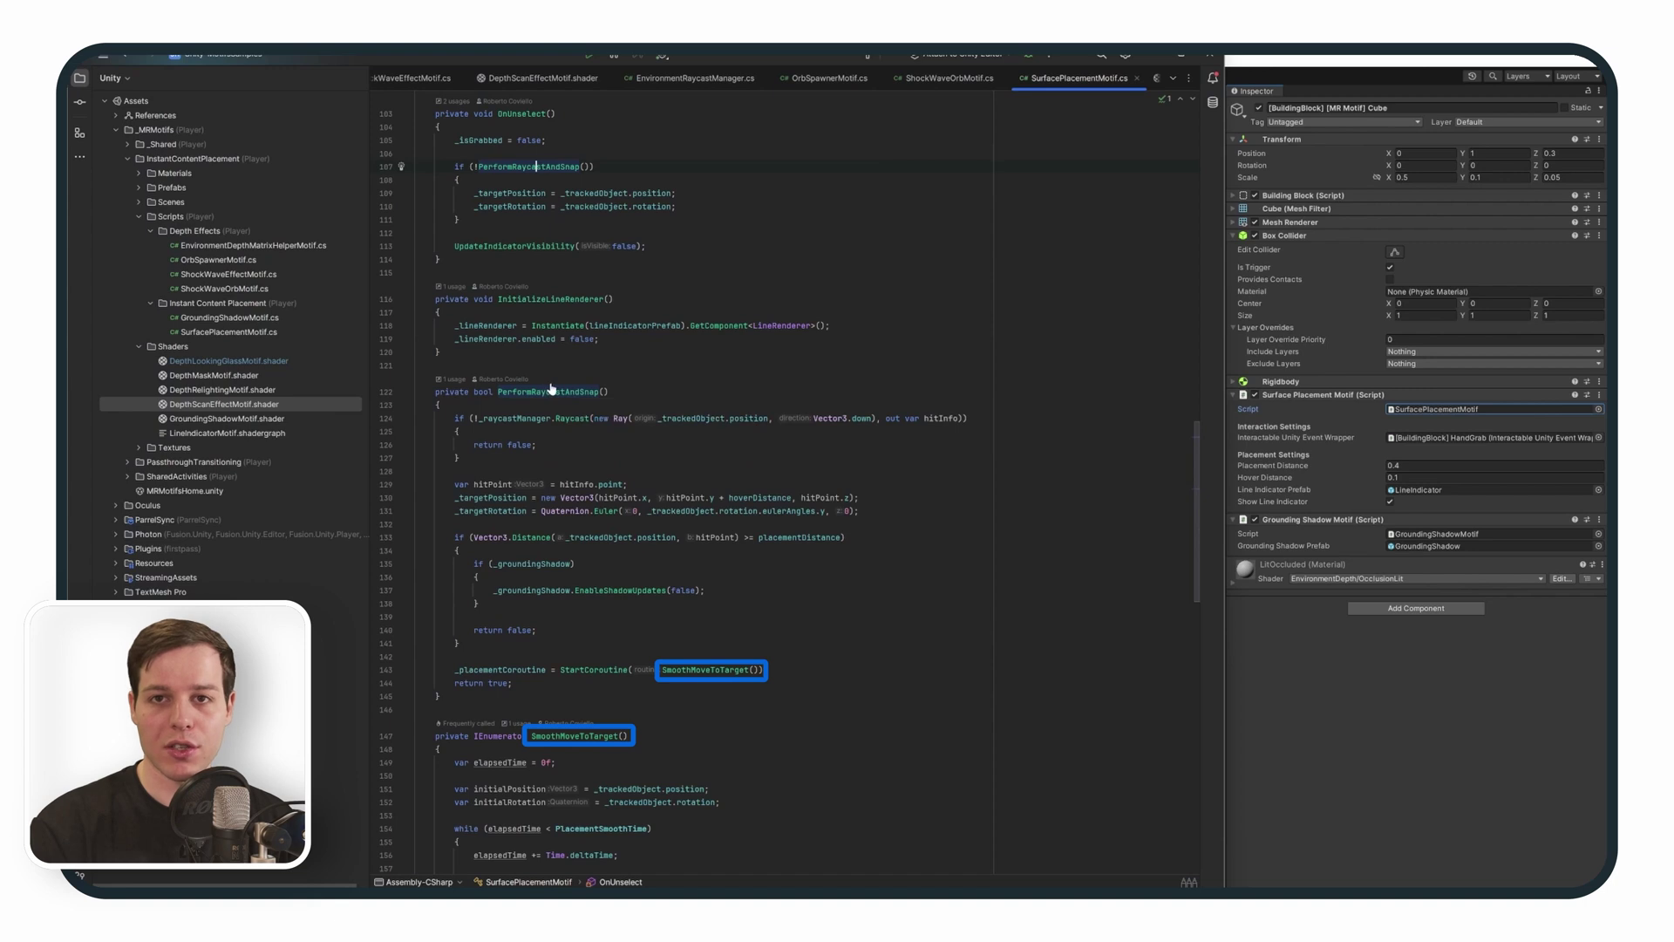